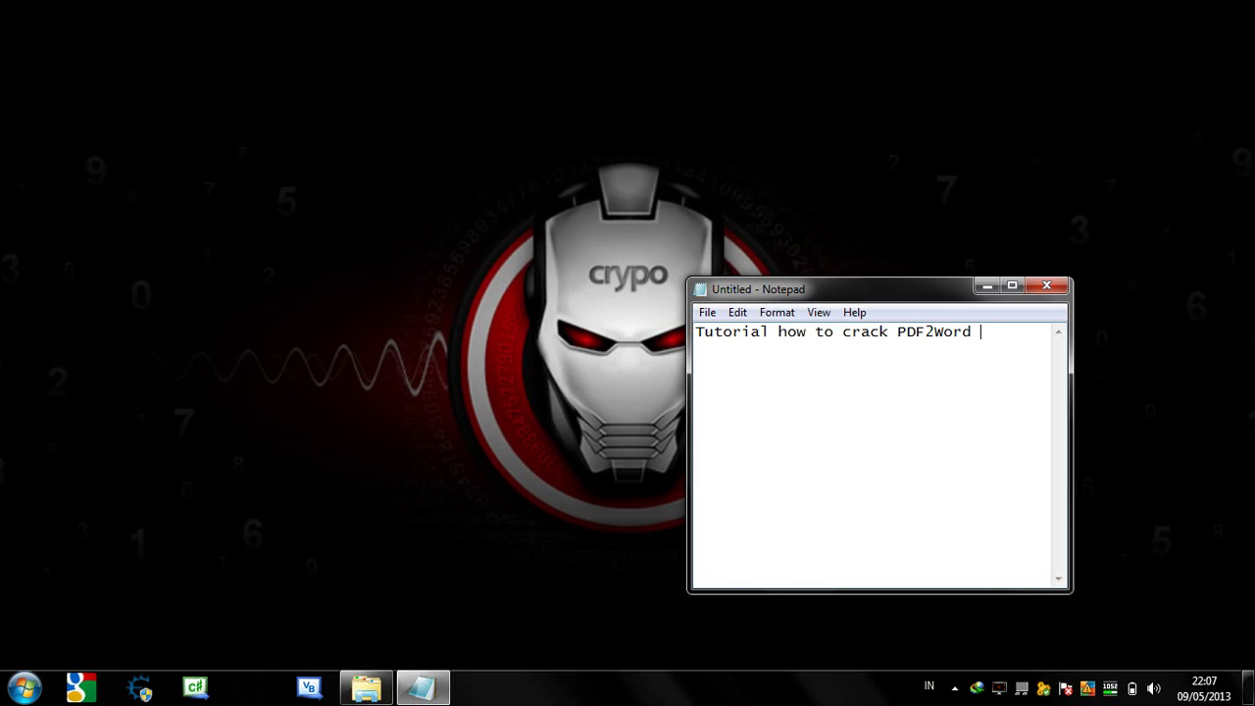
- Complete the Notepad title "Tutorial how to crack PDF2Word converter v2.0" and clear the text
text(nverter v20.)
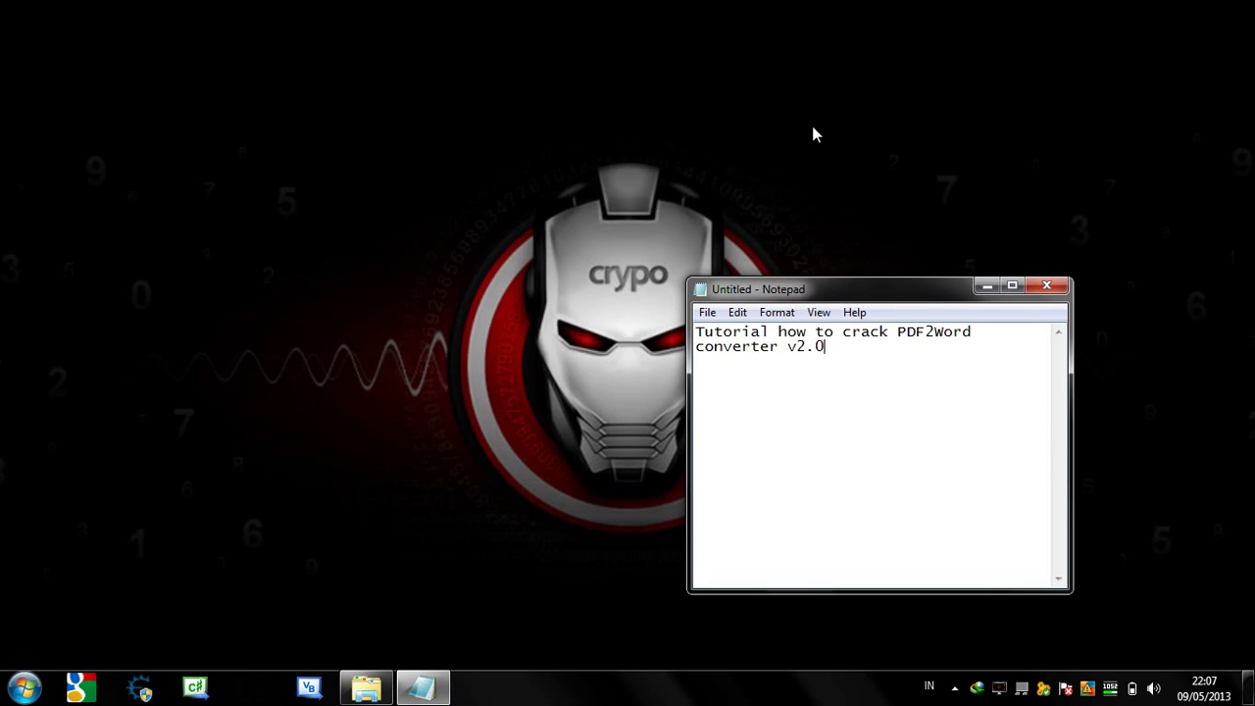
key(ctrl+a)
key(ctrl+x)
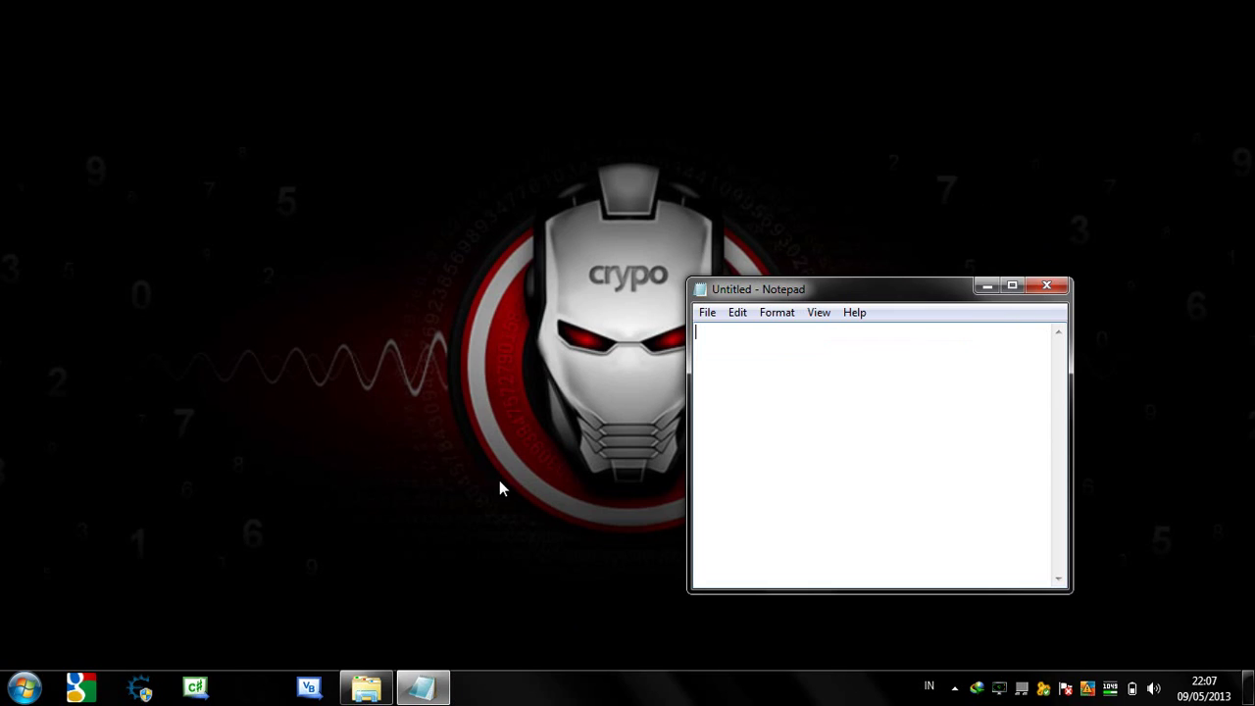
- Select PDF2WordSetup.exe in the PDF To Word Converter 2.0 Full folder and write "First install the program." in Notepad
click(367, 686)
click(340, 140)
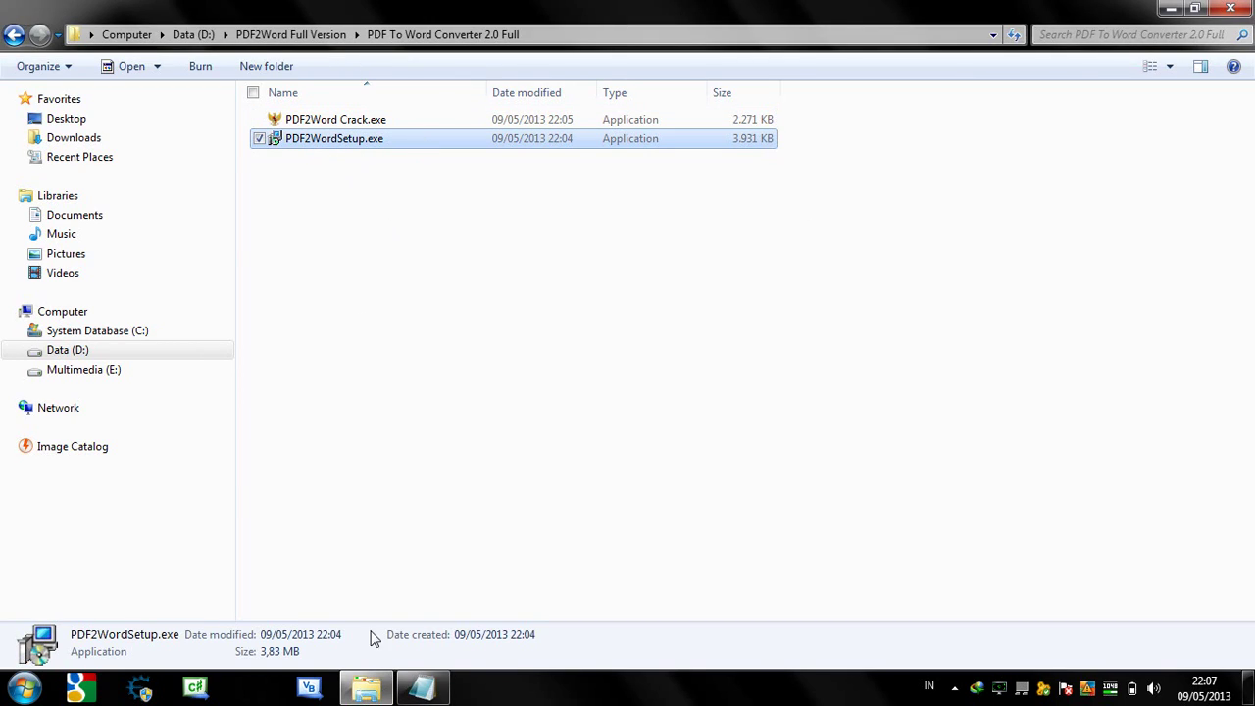
click(422, 685)
text(Fir)
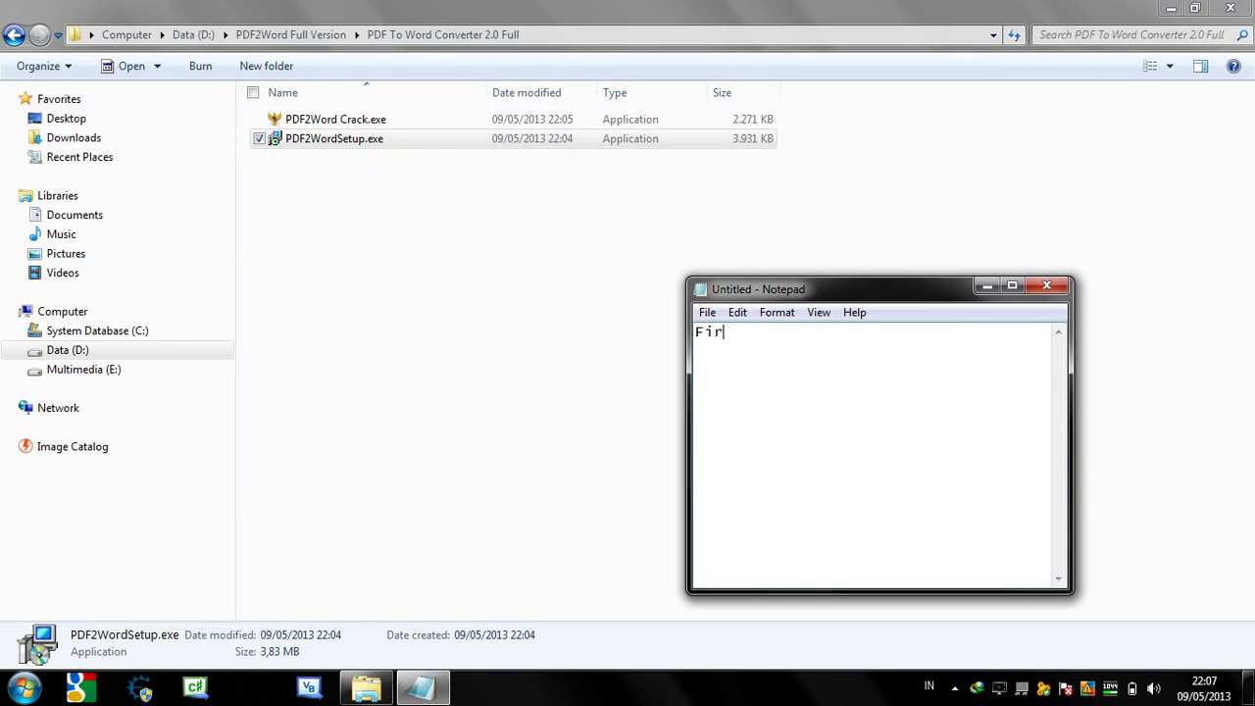
text(st install the)
key(shift+Home)
key(End)
key(ctrl+shift+Left)
key(End)
text(program)
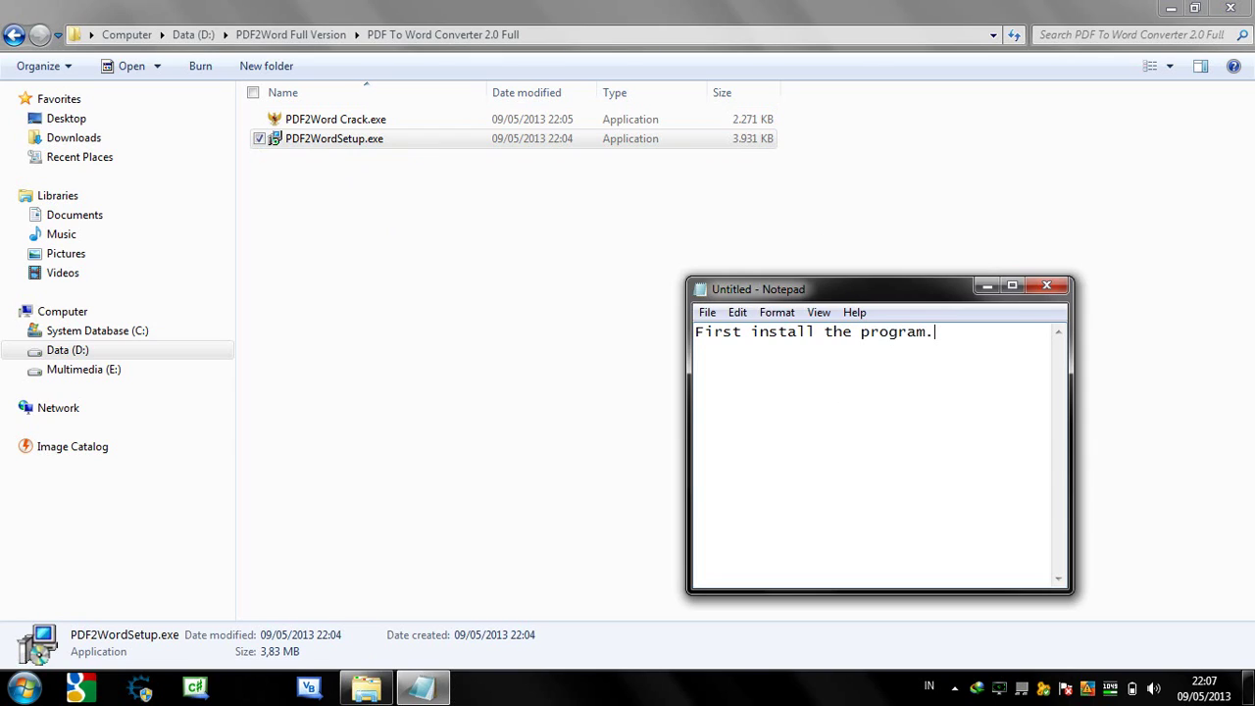
text(.)
- Run PDF2WordSetup.exe and install PDF to Word in C:\Program Files\PDF to Word with a desktop icon, launching it on completion
click(408, 151)
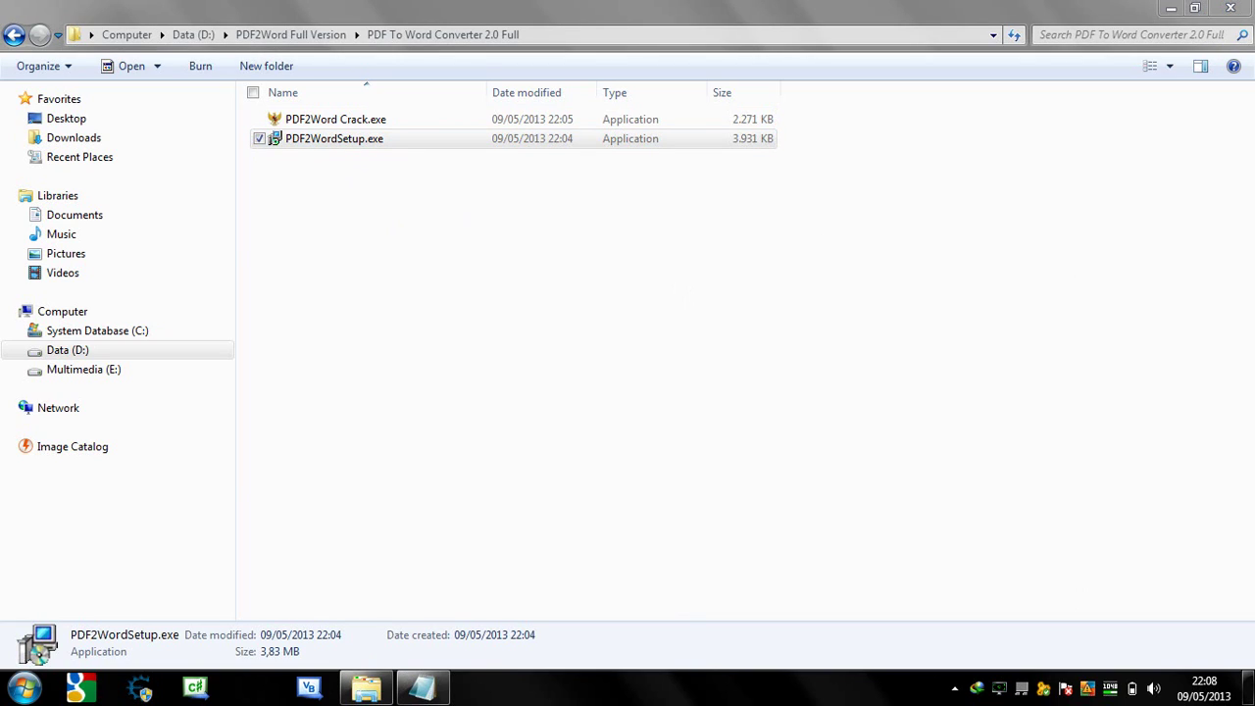
drag(540, 174, 559, 197)
click(749, 507)
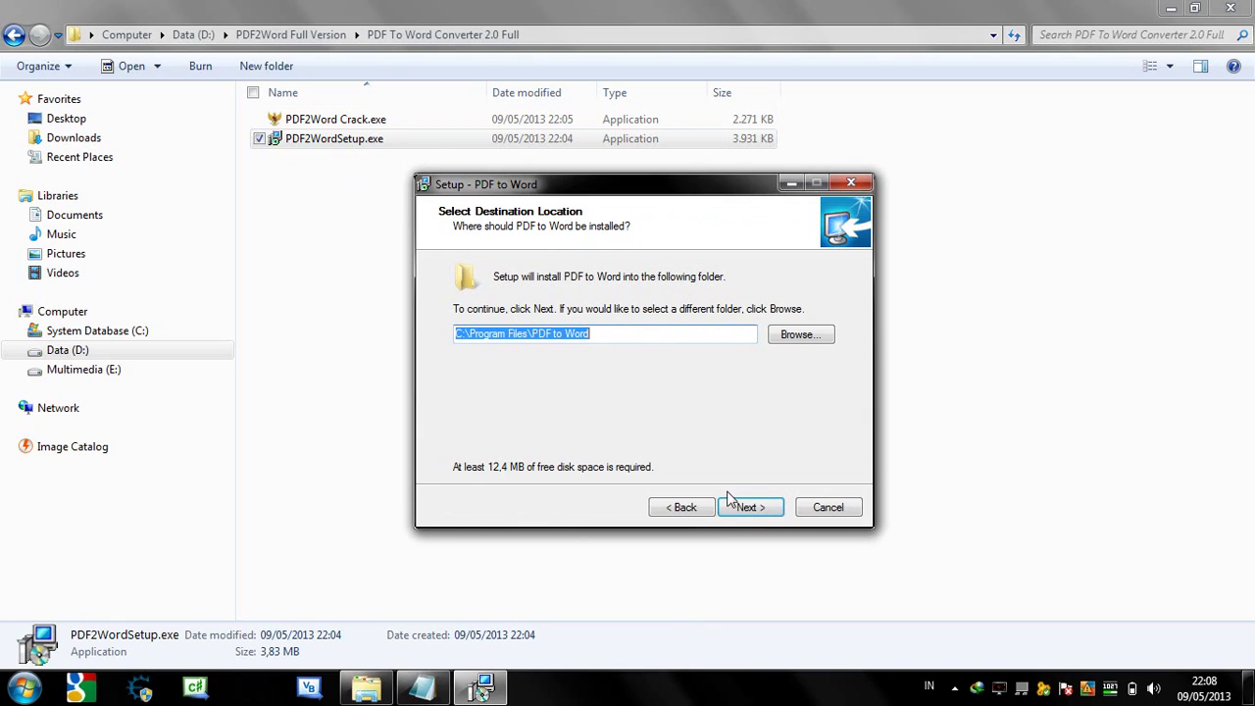
click(749, 508)
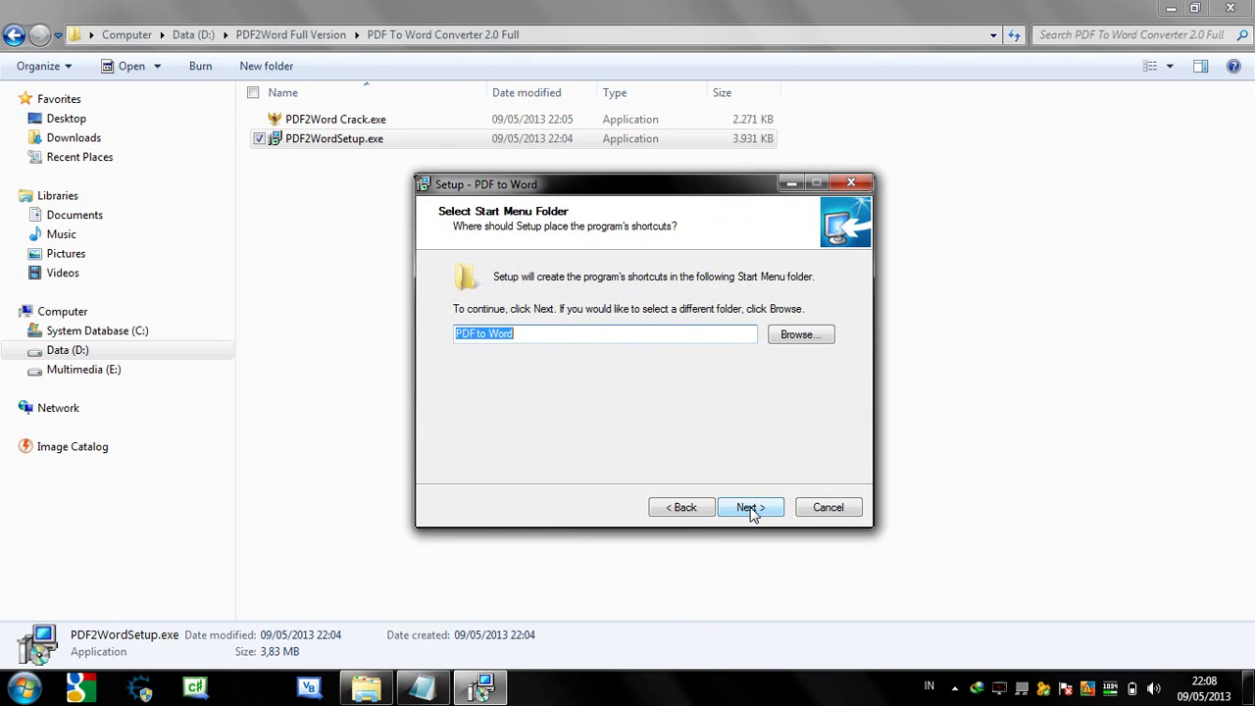
click(749, 508)
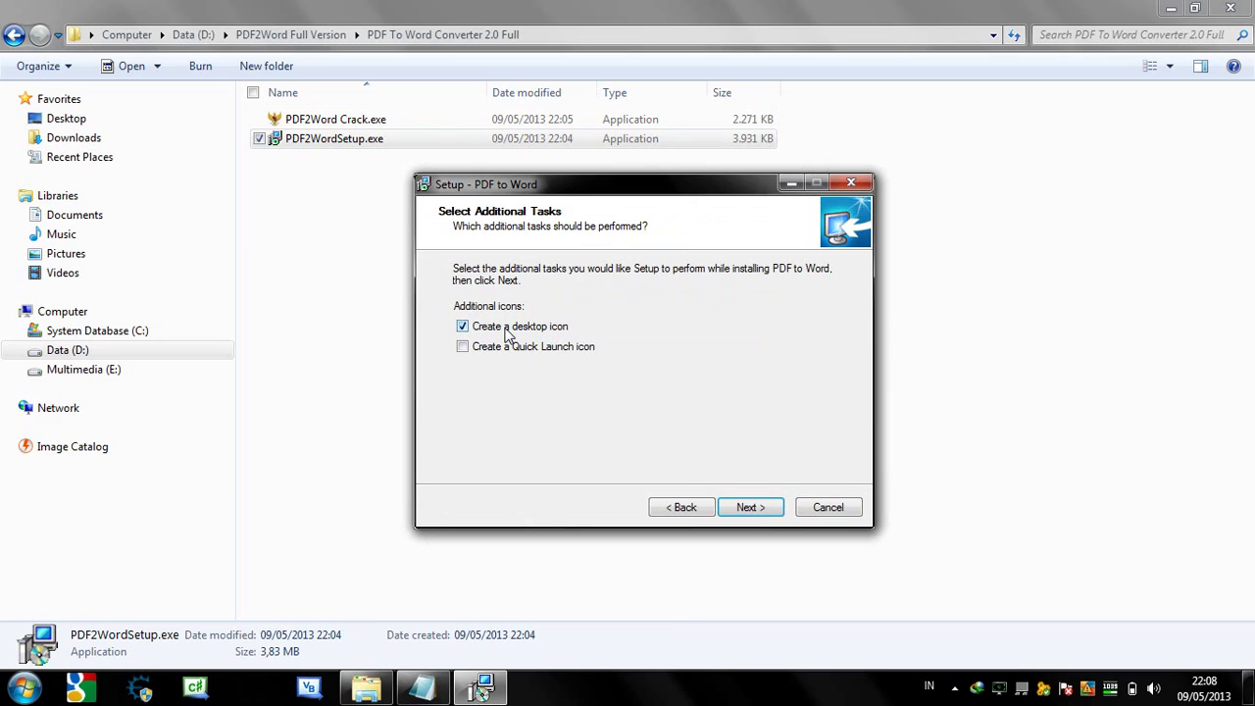
click(753, 508)
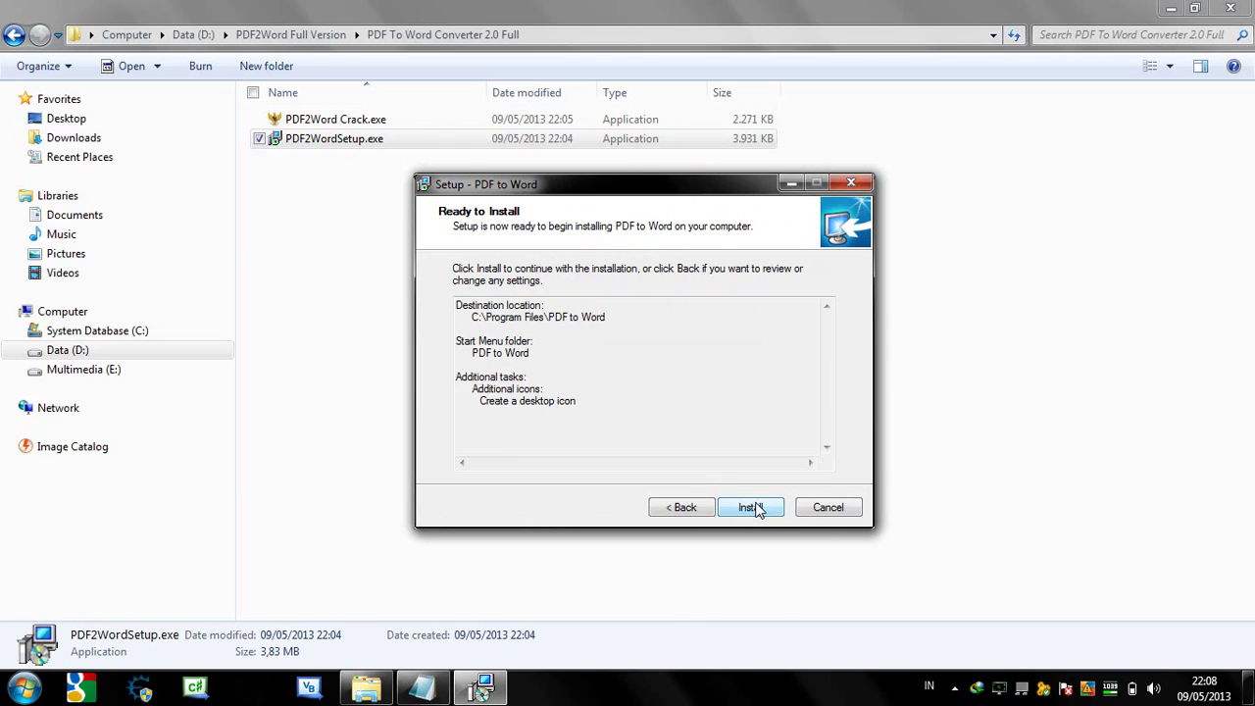
click(751, 507)
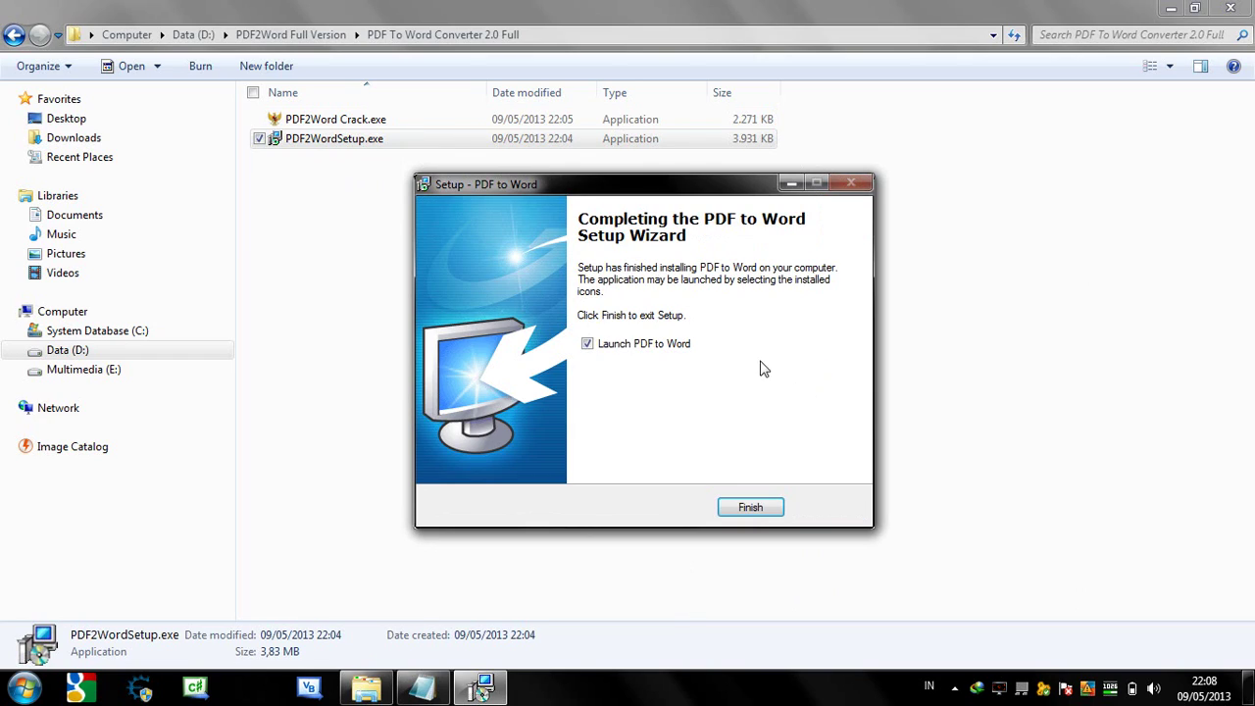
click(752, 511)
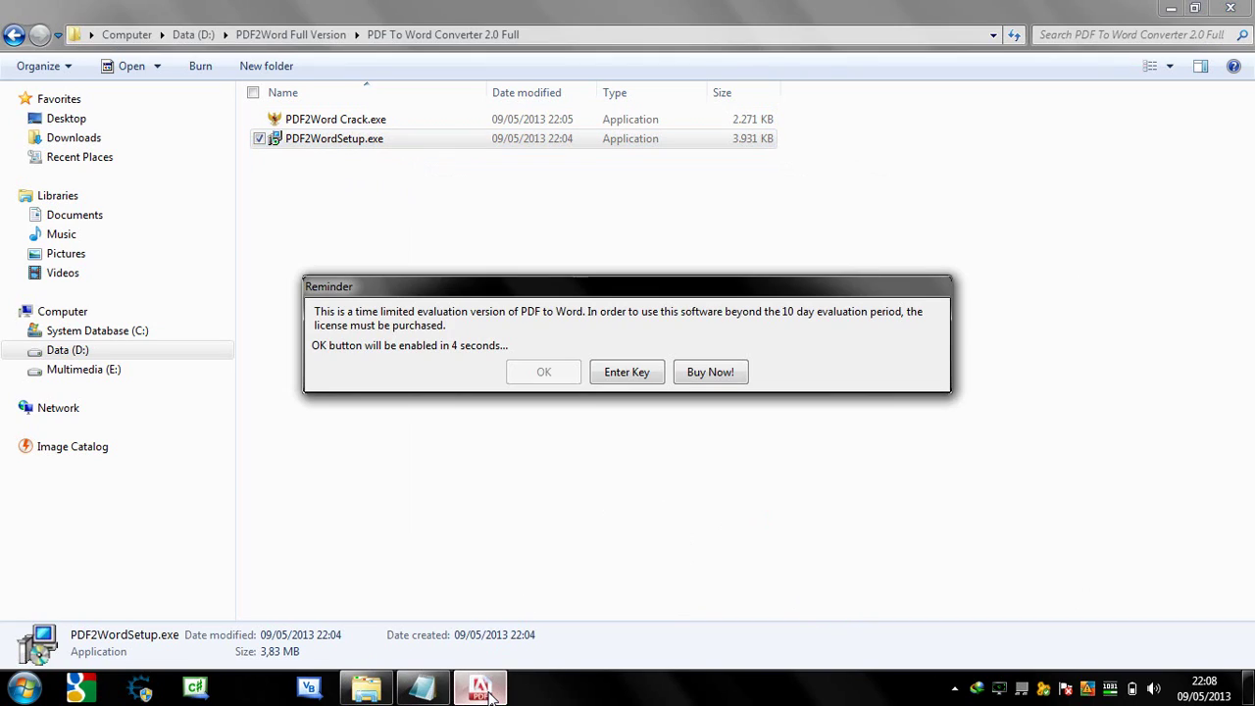
- Replace the Notepad text with "it free version :3" and clear it again
click(422, 686)
key(ctrl+a)
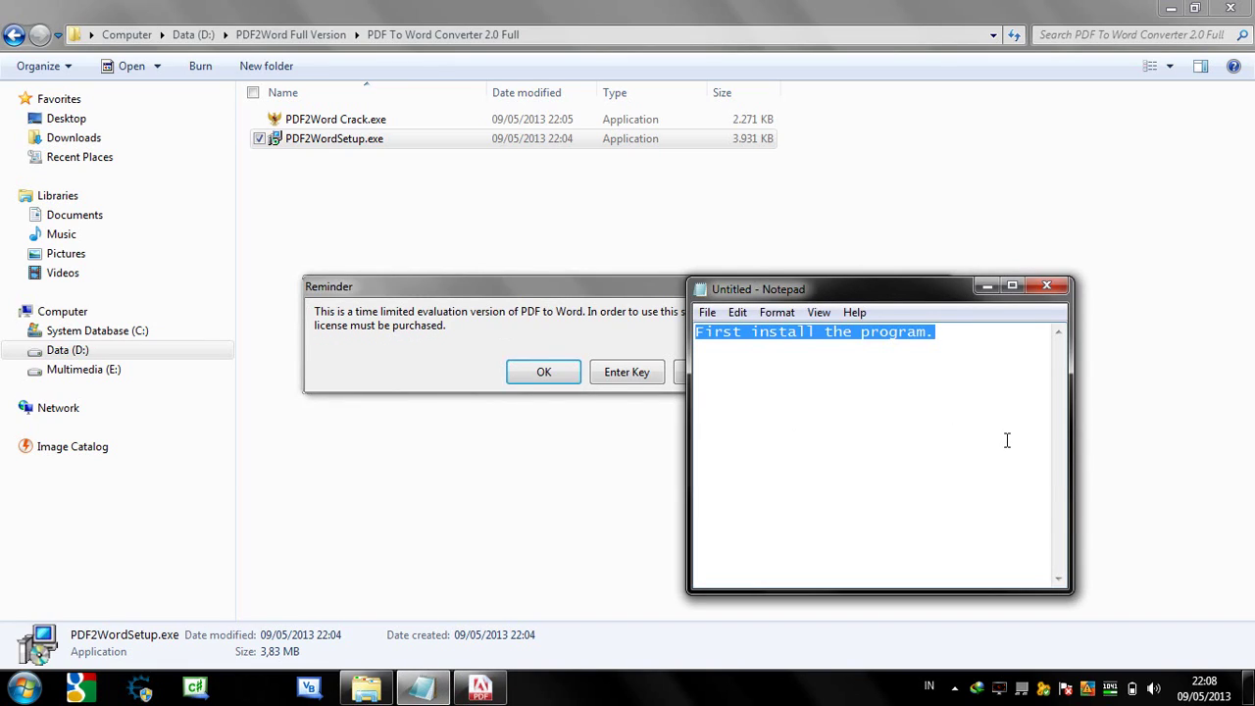
key(BackSpace)
text(it free)
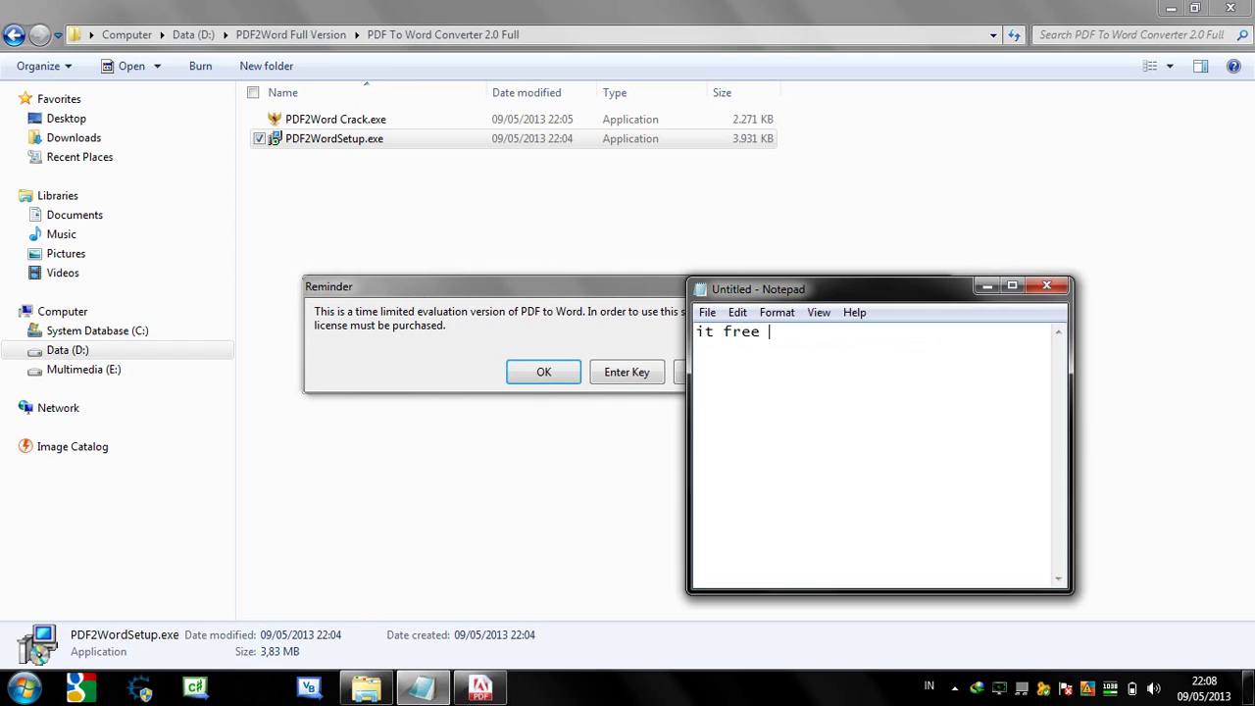
text( version :3)
key(ctrl+a)
key(BackSpace)
- Dismiss the evaluation reminder and check the version and licence status in the About information of PDF to Word
click(541, 376)
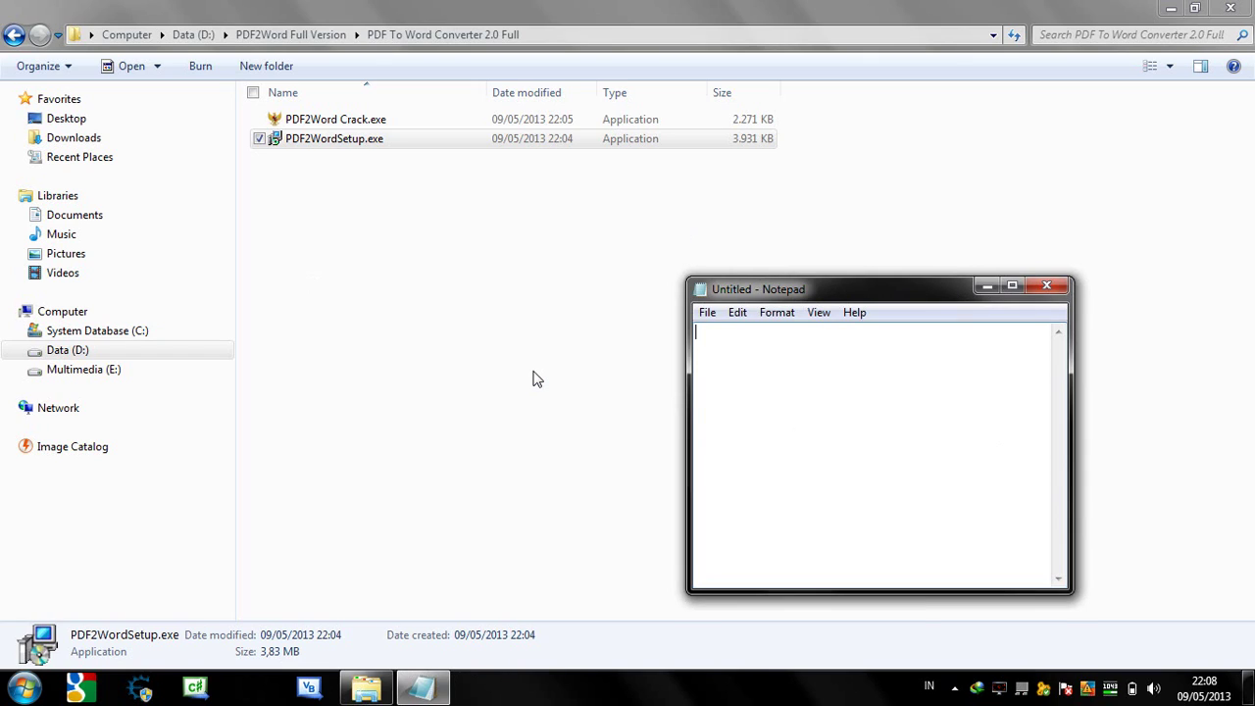
drag(456, 122, 337, 147)
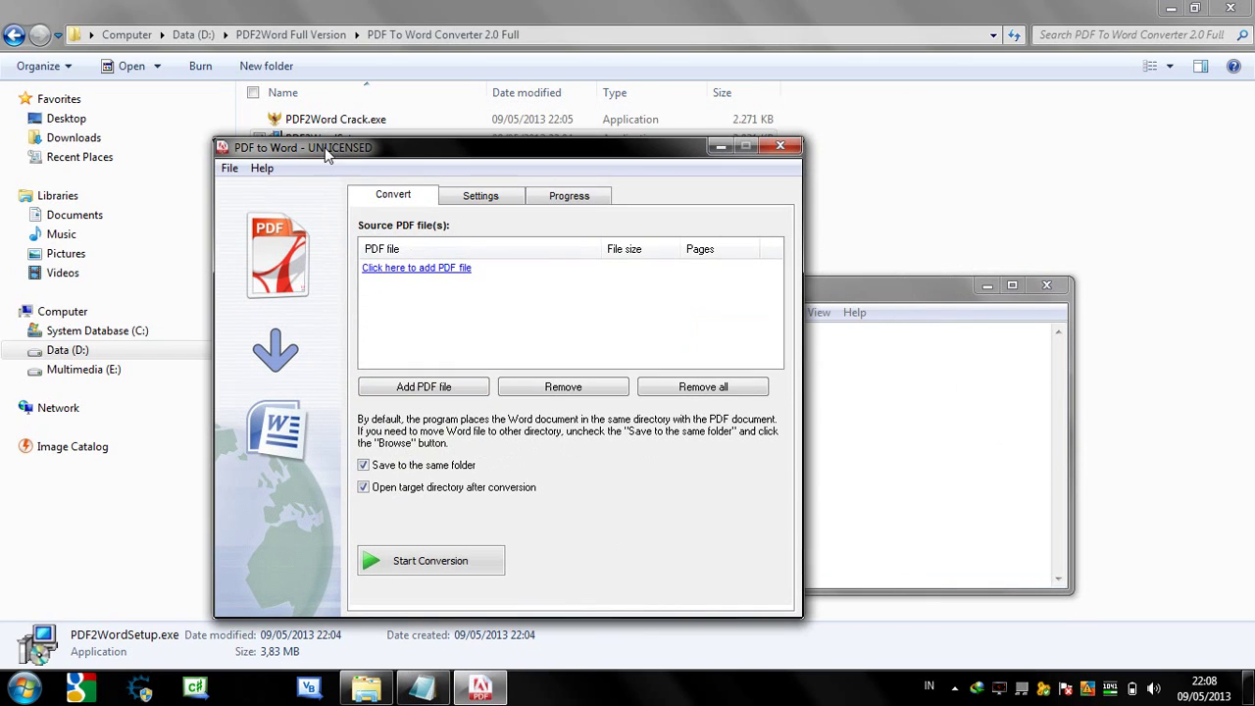
click(267, 170)
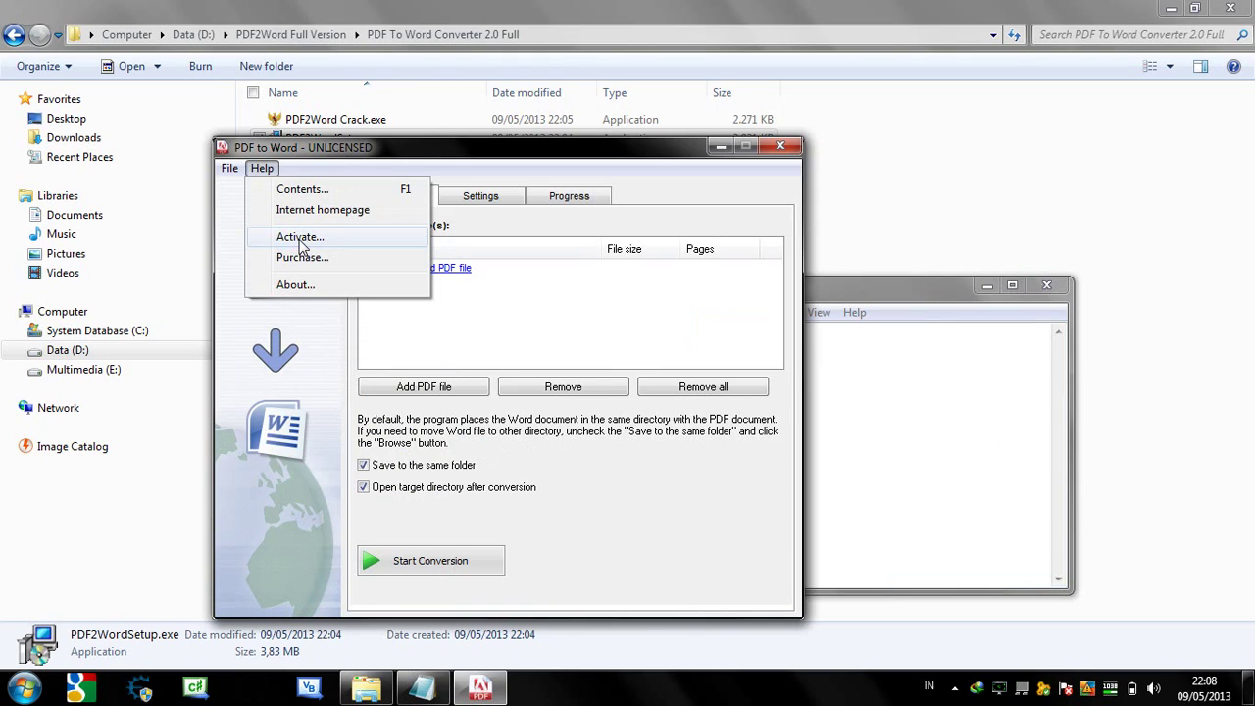
click(297, 285)
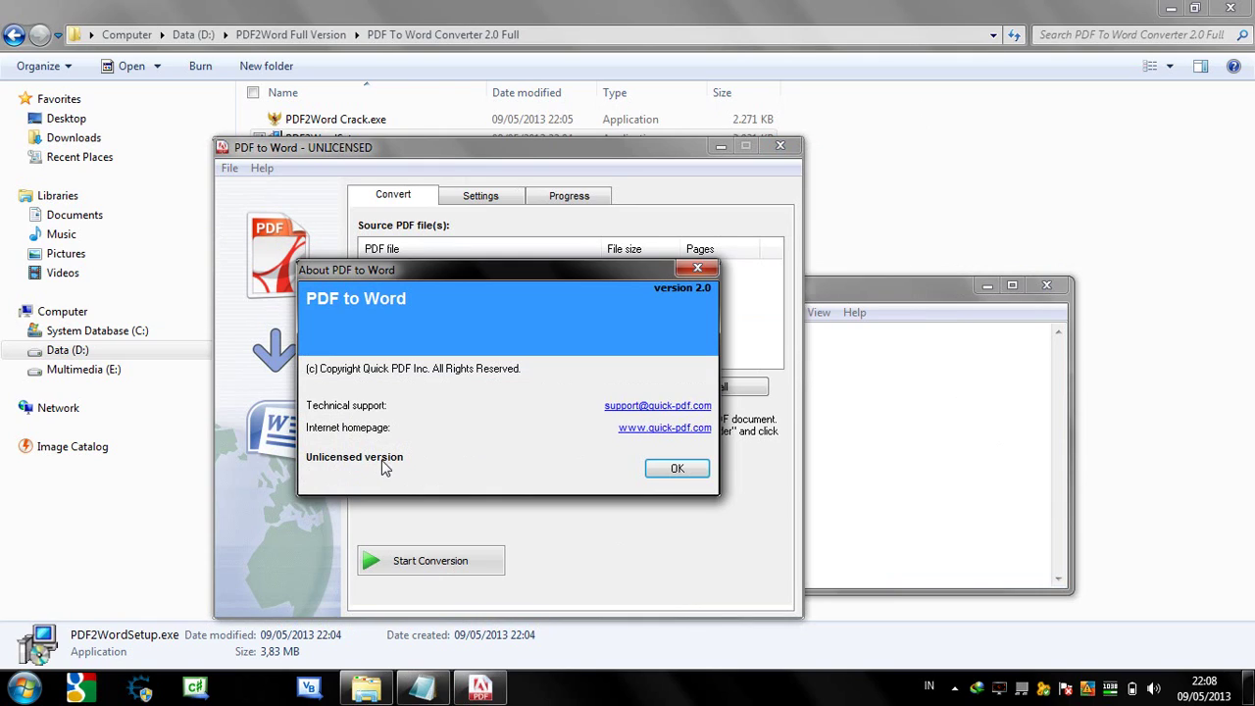
click(677, 469)
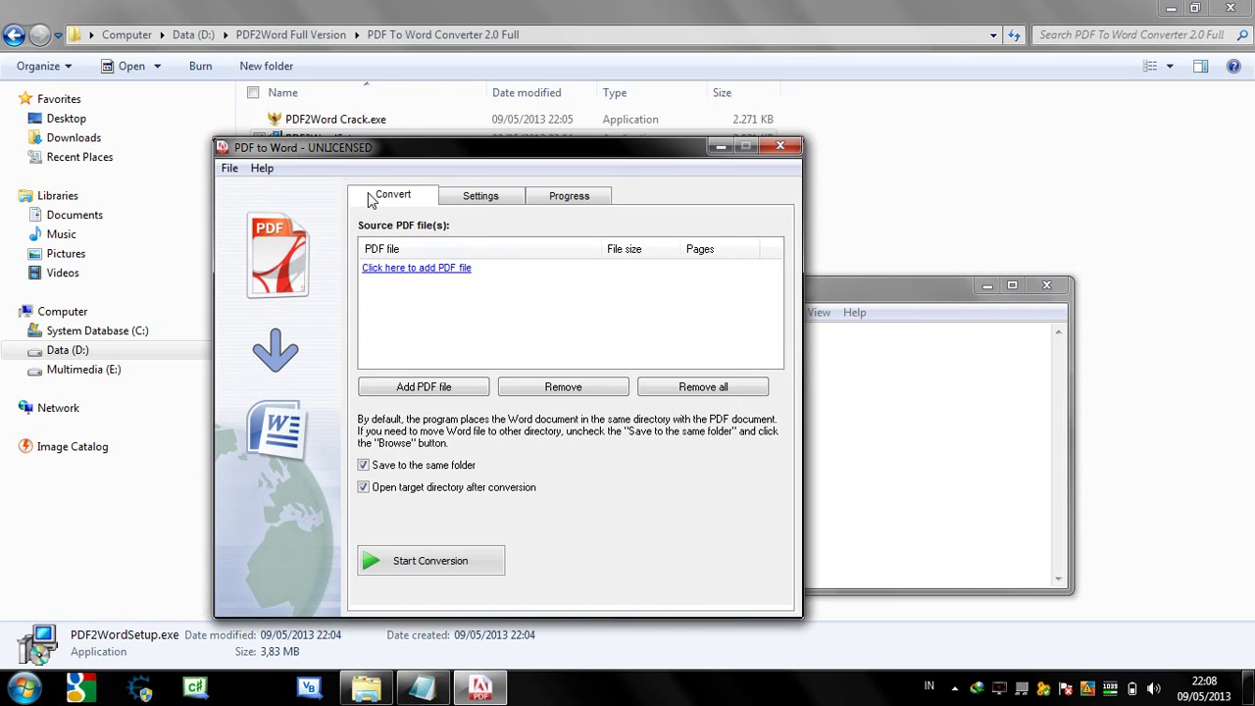
- Exit PDF to Word and dismiss its closing purchase reminder
click(228, 169)
click(252, 265)
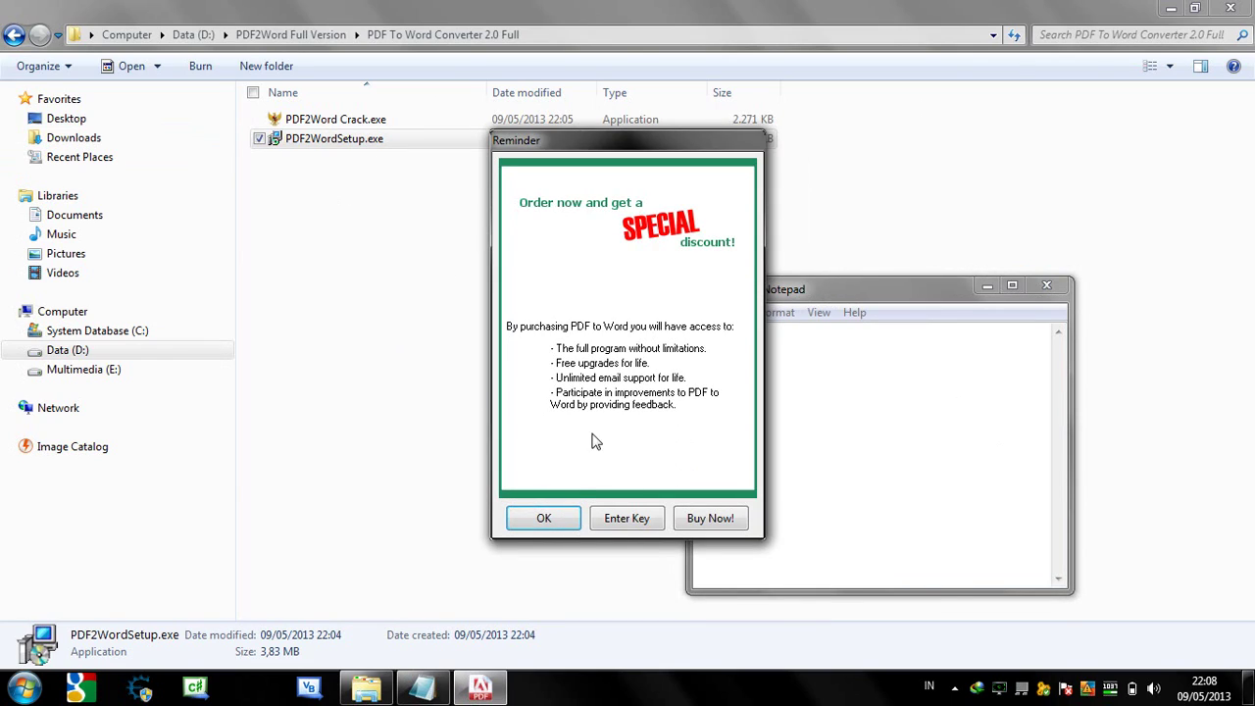
click(574, 519)
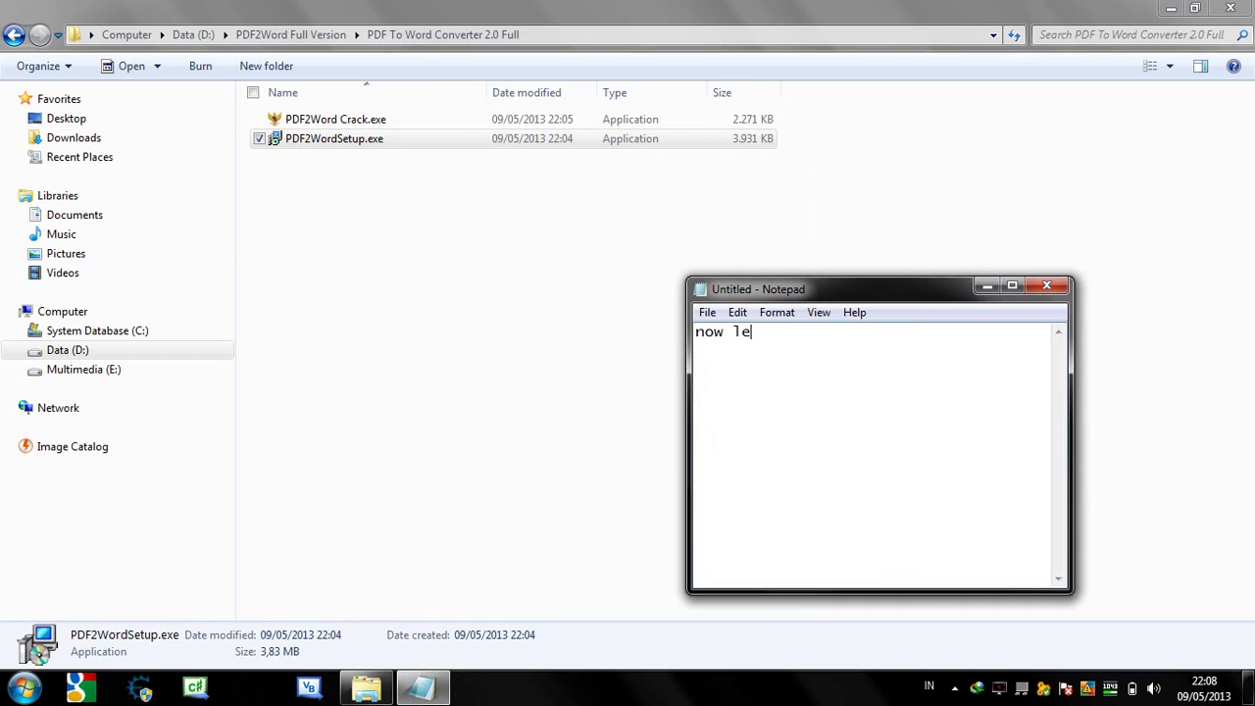
- Finish the short Notepad remark about cracking and replace it with "run PDF2Word Crack.exe as administrator"
text(crack it:3)
drag(916, 373, 579, 319)
key(BackSpace)
text(run PDF2Word Crack.ex)
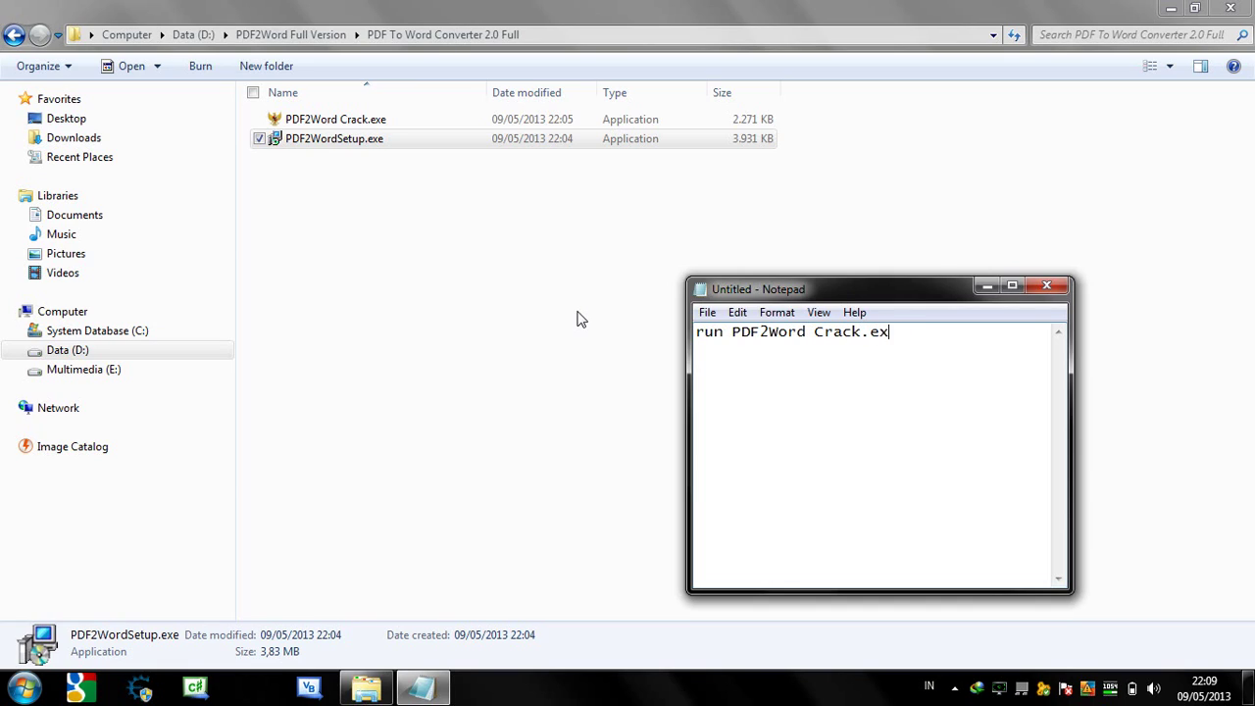
text(e as administrator)
key(Return)
key(Return)
- Run PDF2Word Crack.exe as administrator from the PDF To Word Converter 2.0 Full folder
click(400, 122)
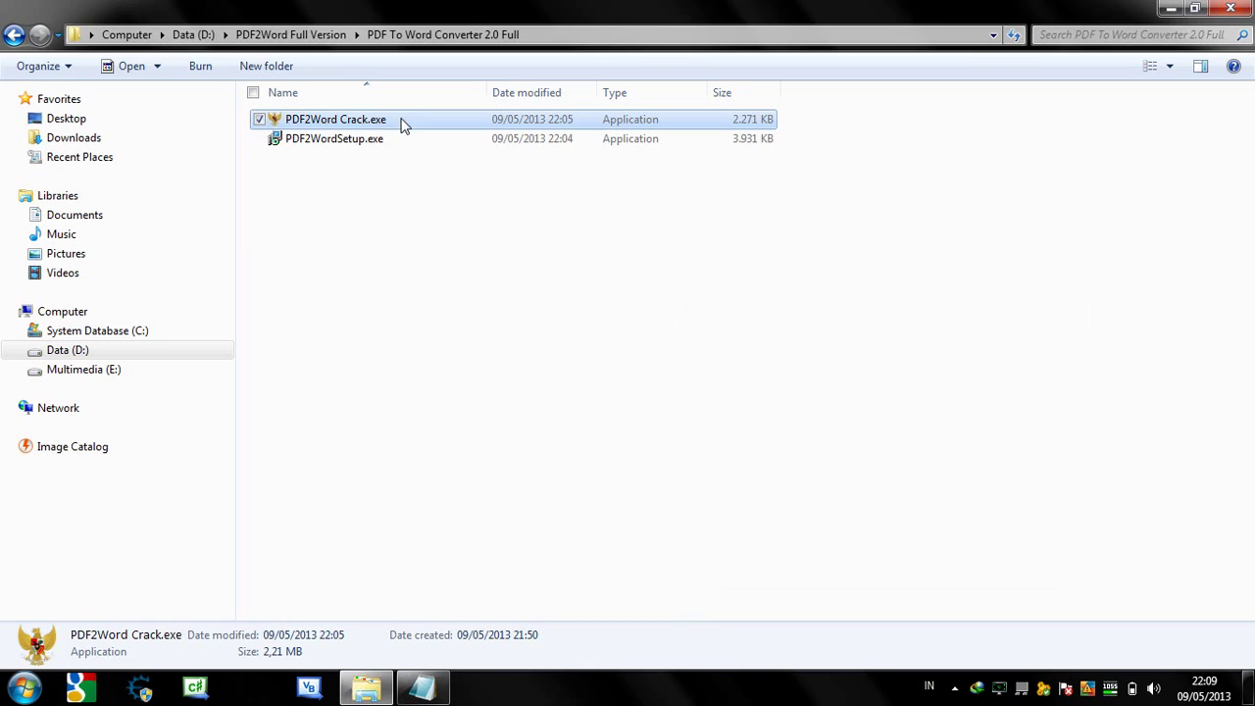
right_click(365, 116)
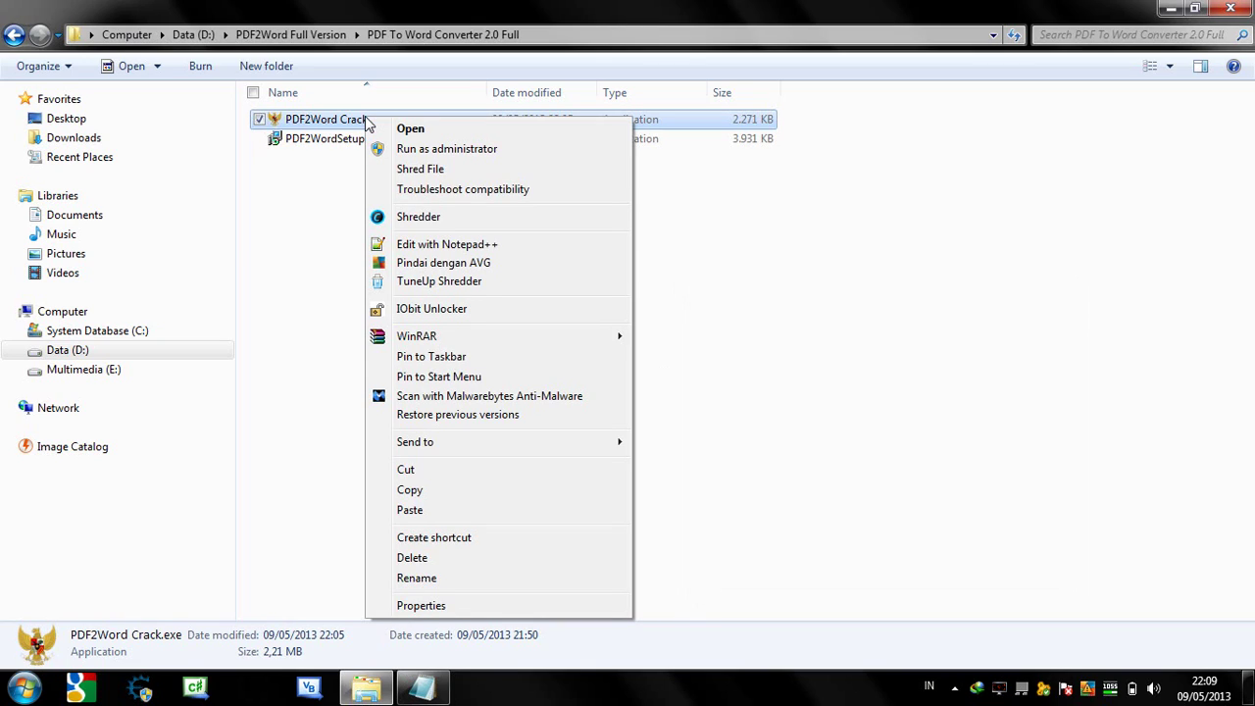
click(421, 149)
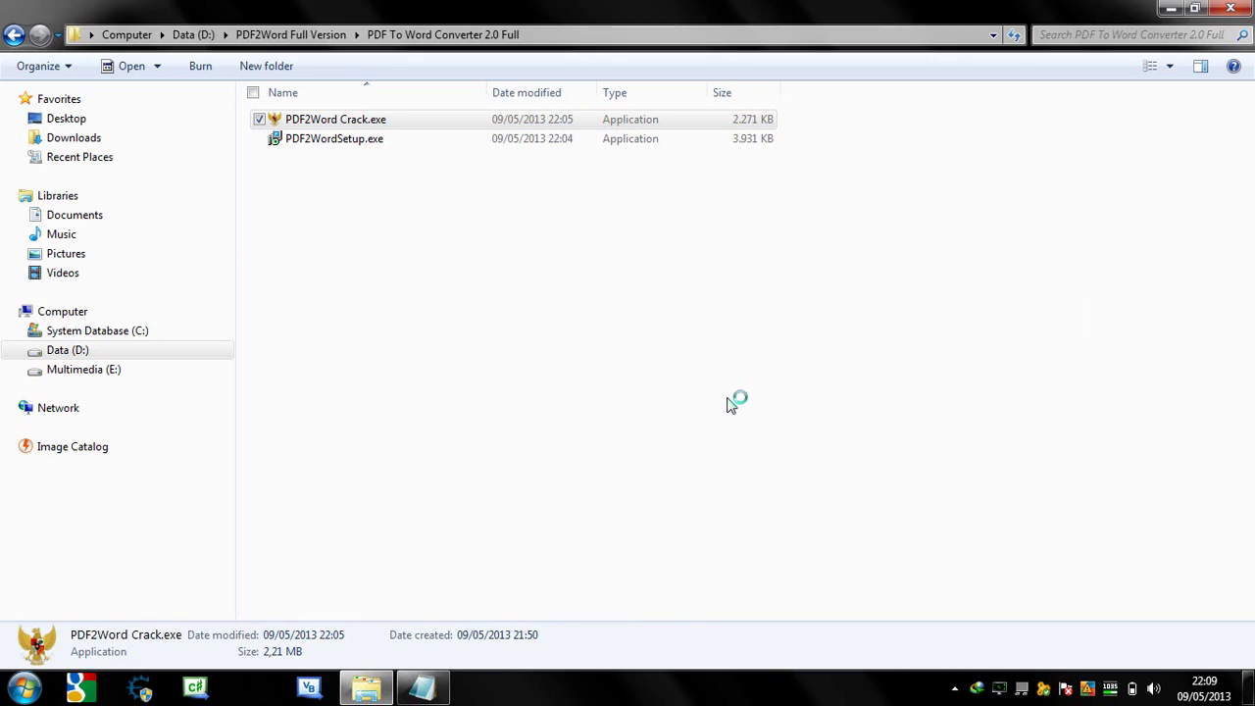
drag(655, 229, 548, 224)
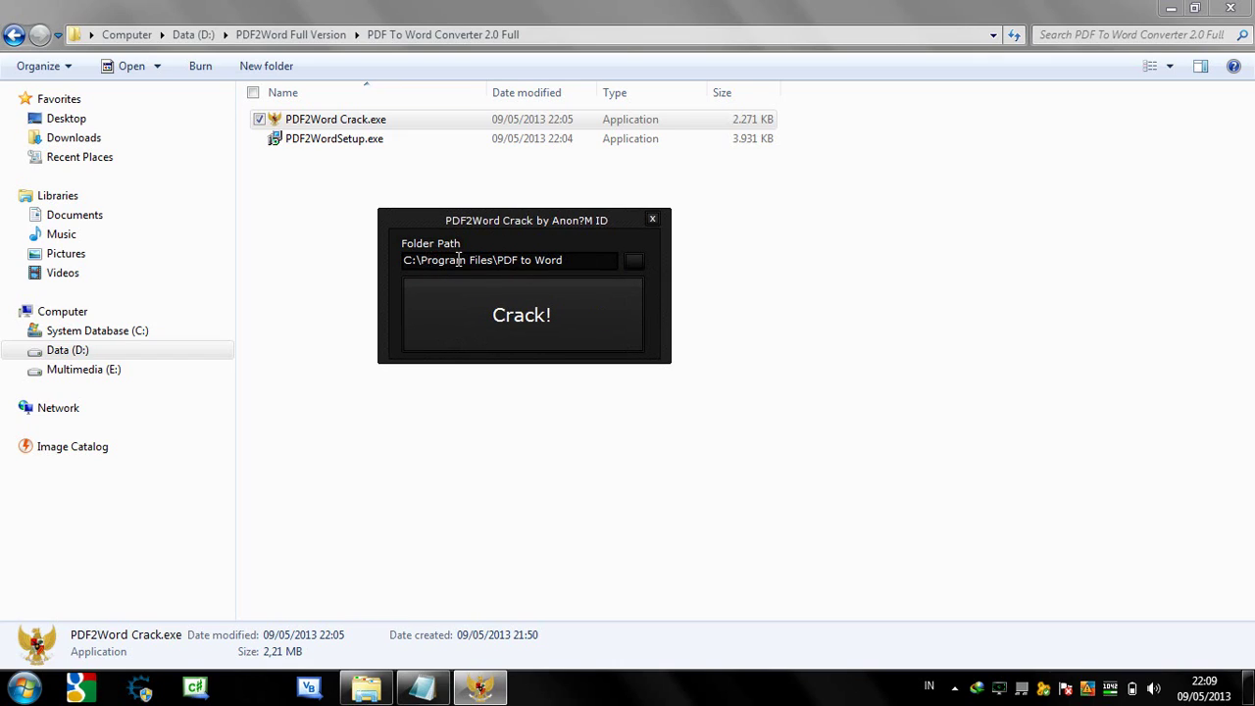
- Browse to the PDF to Word folder under Program Files on drive C: and choose it as the folder path
click(633, 265)
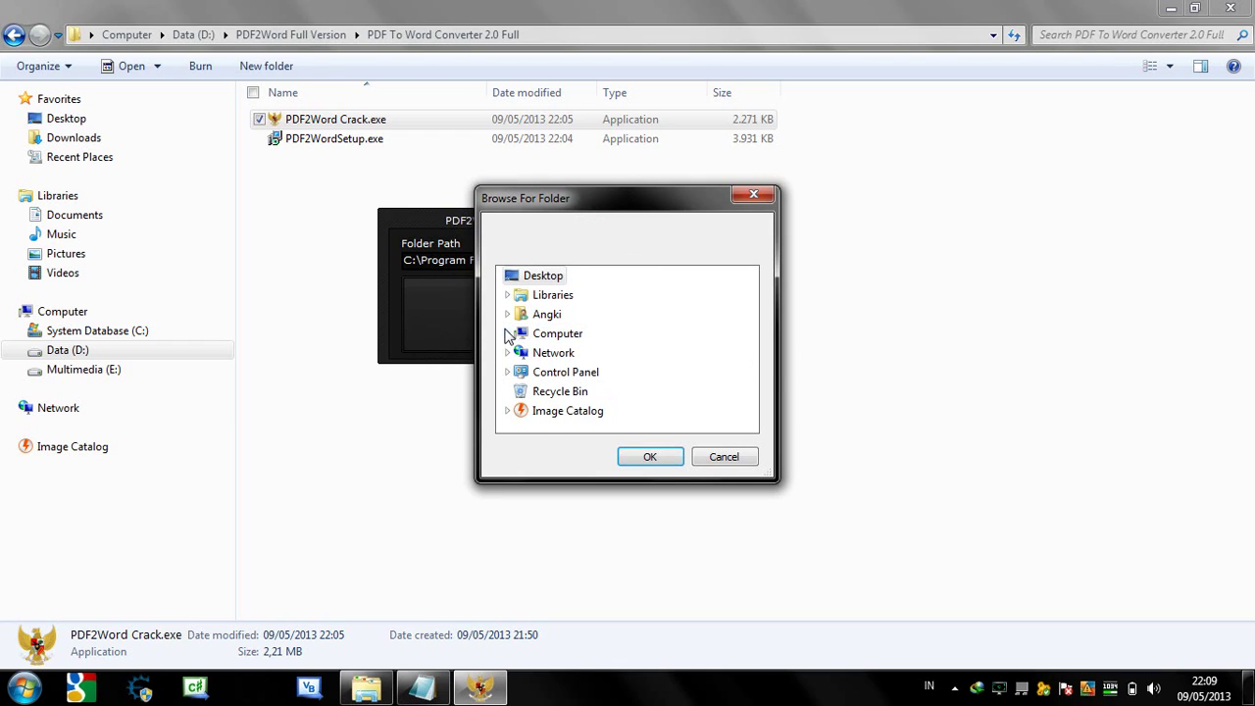
click(507, 334)
click(516, 350)
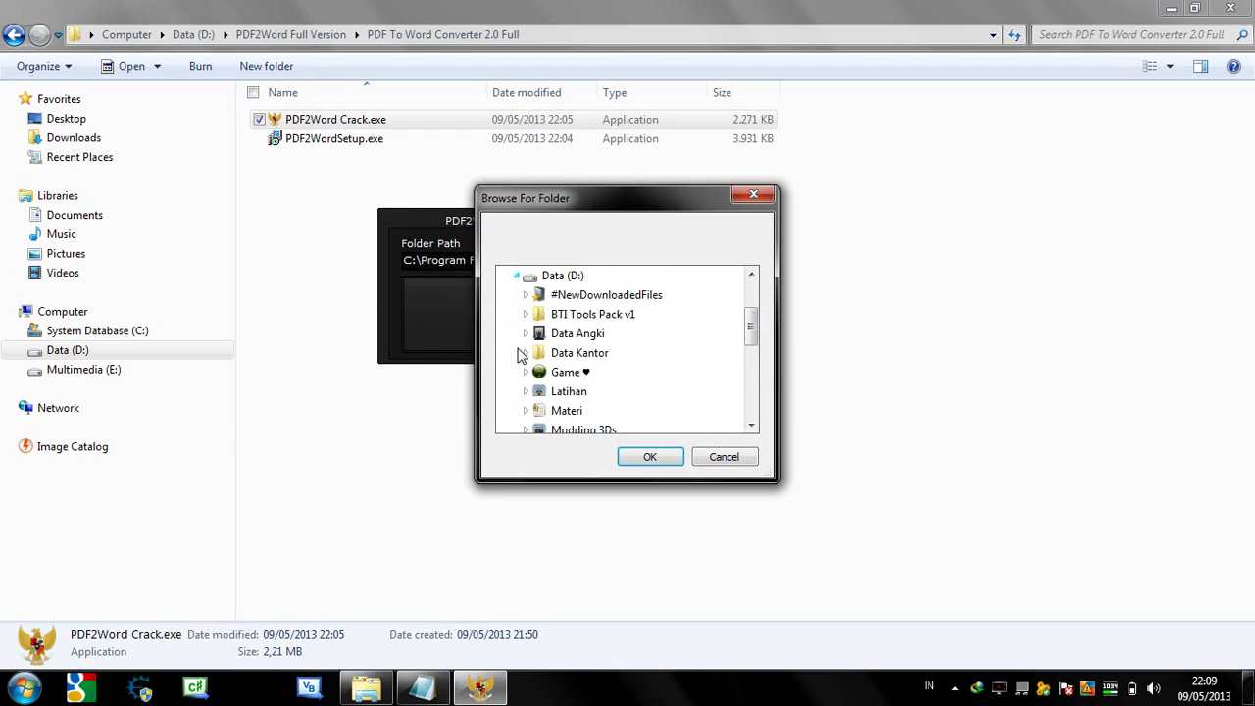
click(517, 275)
scroll(520, 299, up, 1)
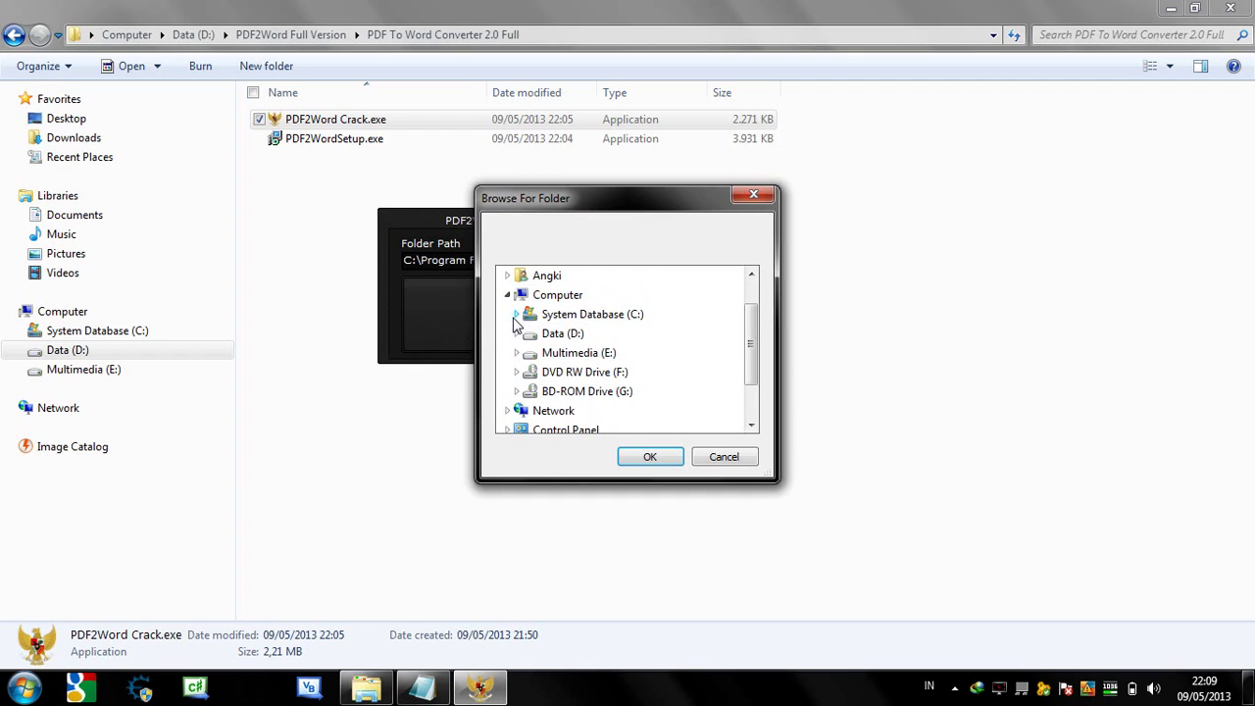
click(516, 314)
scroll(525, 333, down, 1)
click(526, 317)
scroll(515, 344, down, 15)
scroll(515, 345, down, 2)
scroll(515, 345, up, 1)
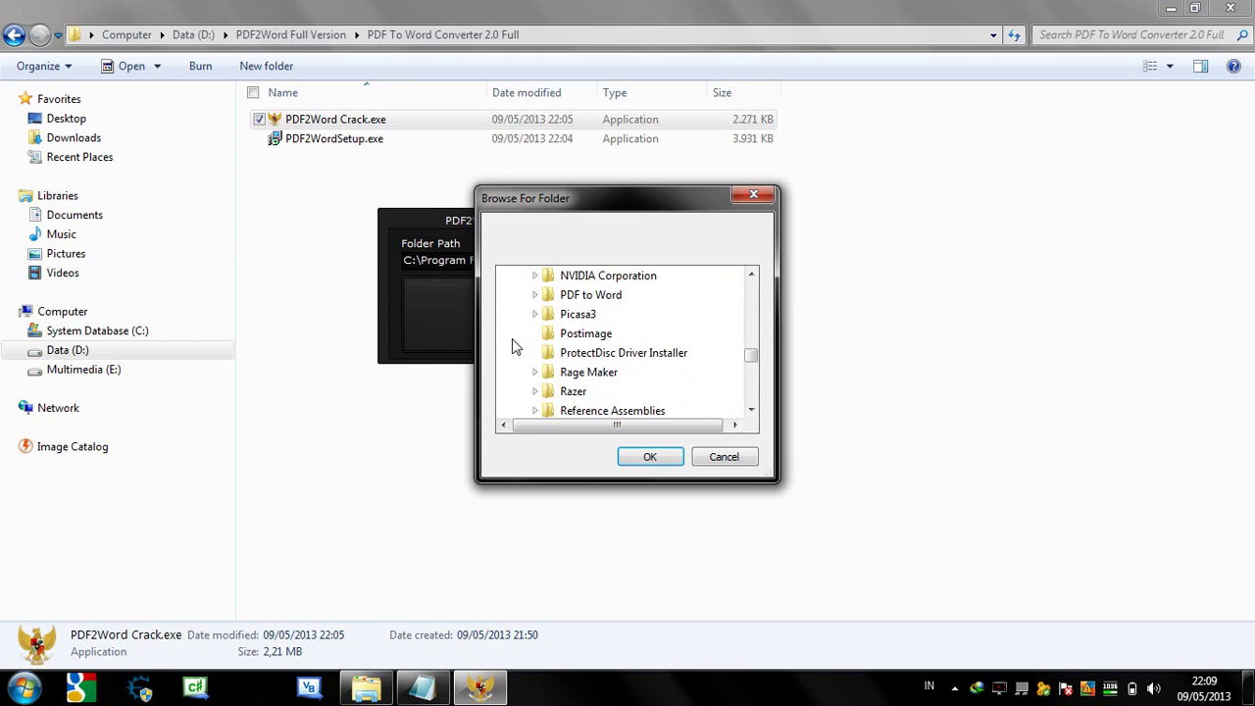
click(593, 297)
click(659, 457)
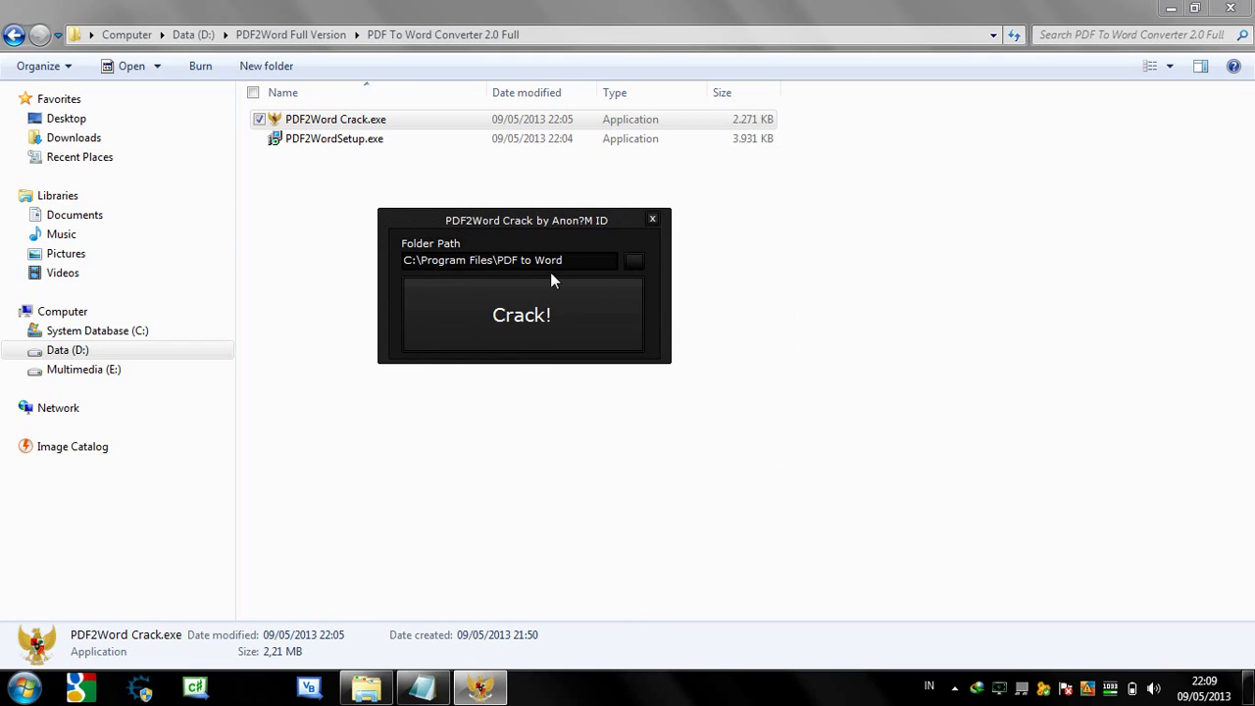
- Apply the crack to the chosen PDF to Word folder and close the message
drag(535, 219, 579, 227)
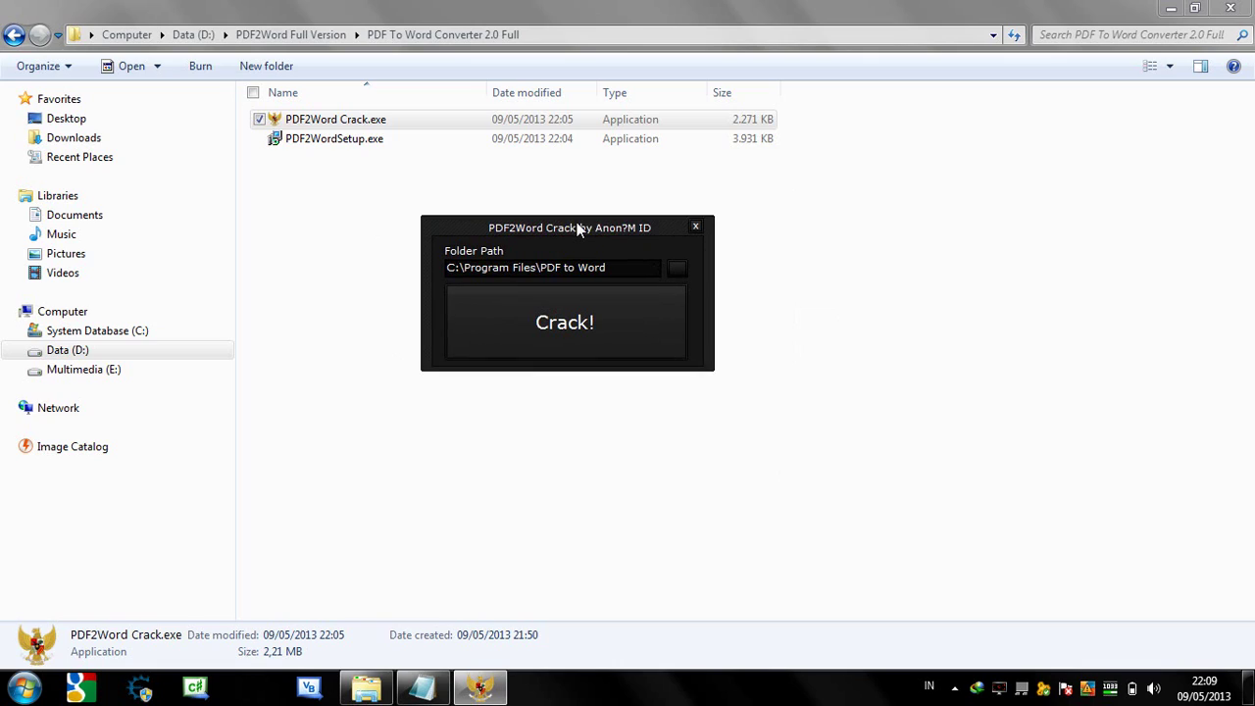
click(561, 327)
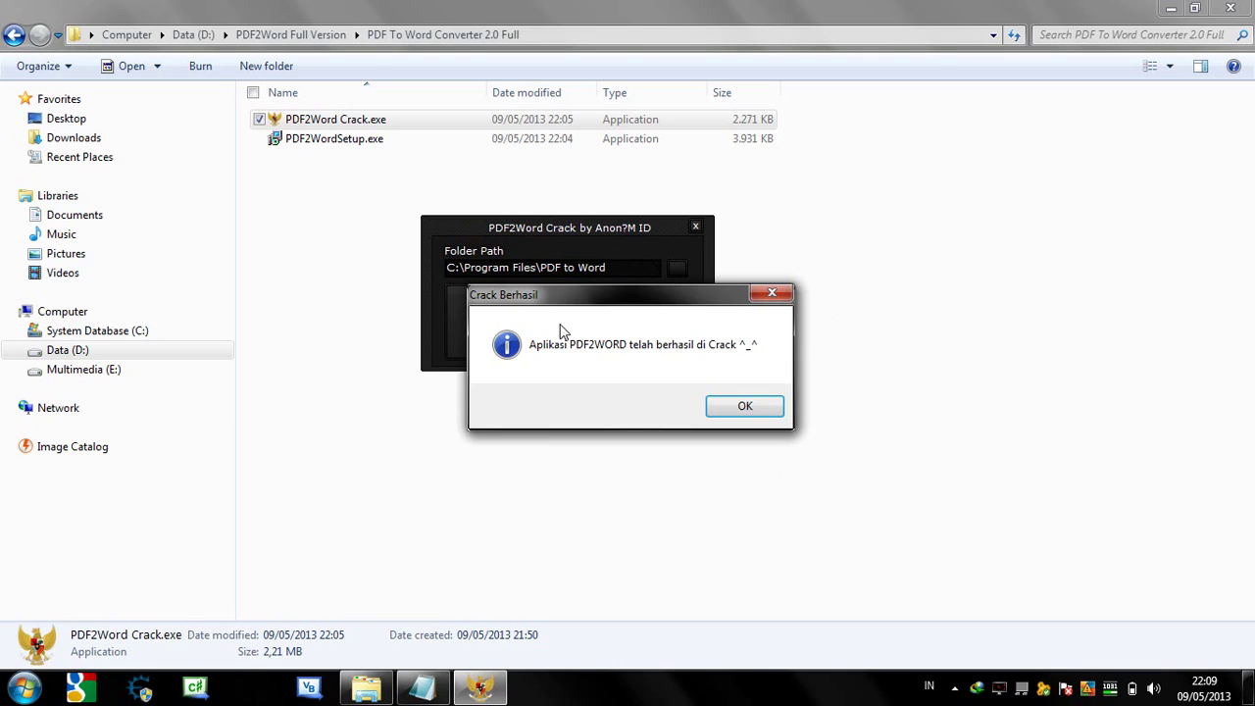
click(730, 406)
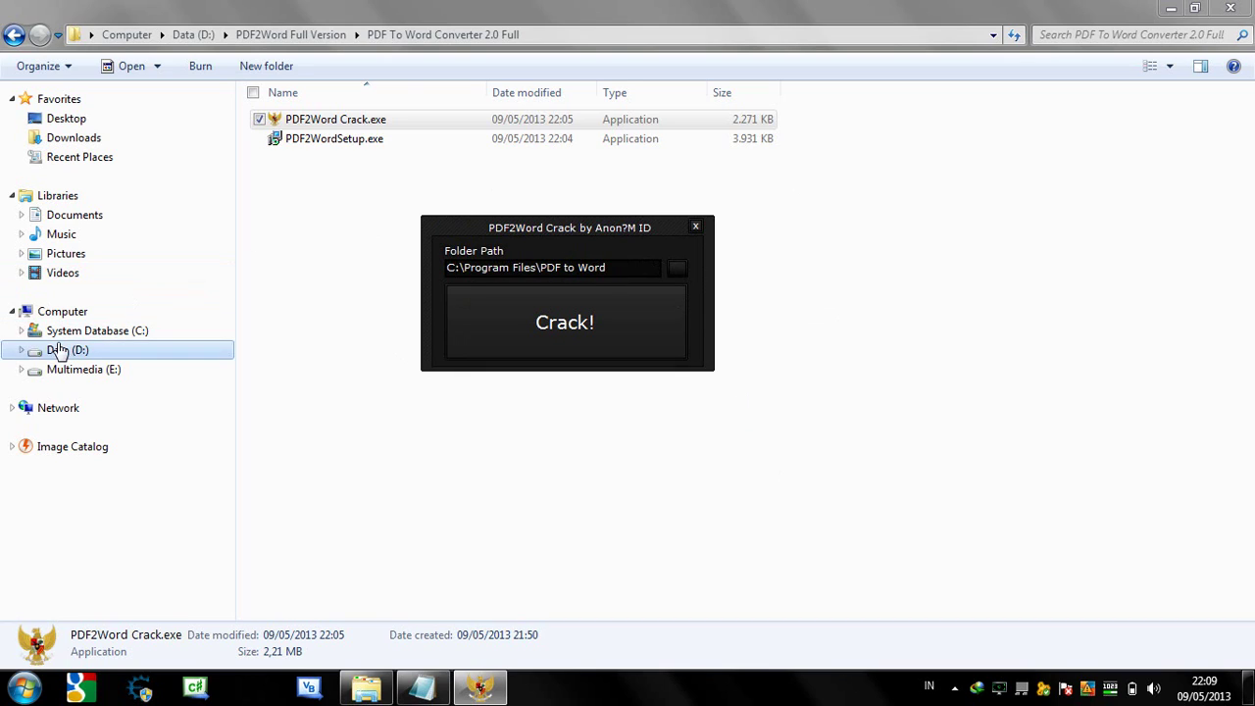
- Open the PDF to Word folder under Program Files on drive C: and launch pdf2word.exe
click(22, 330)
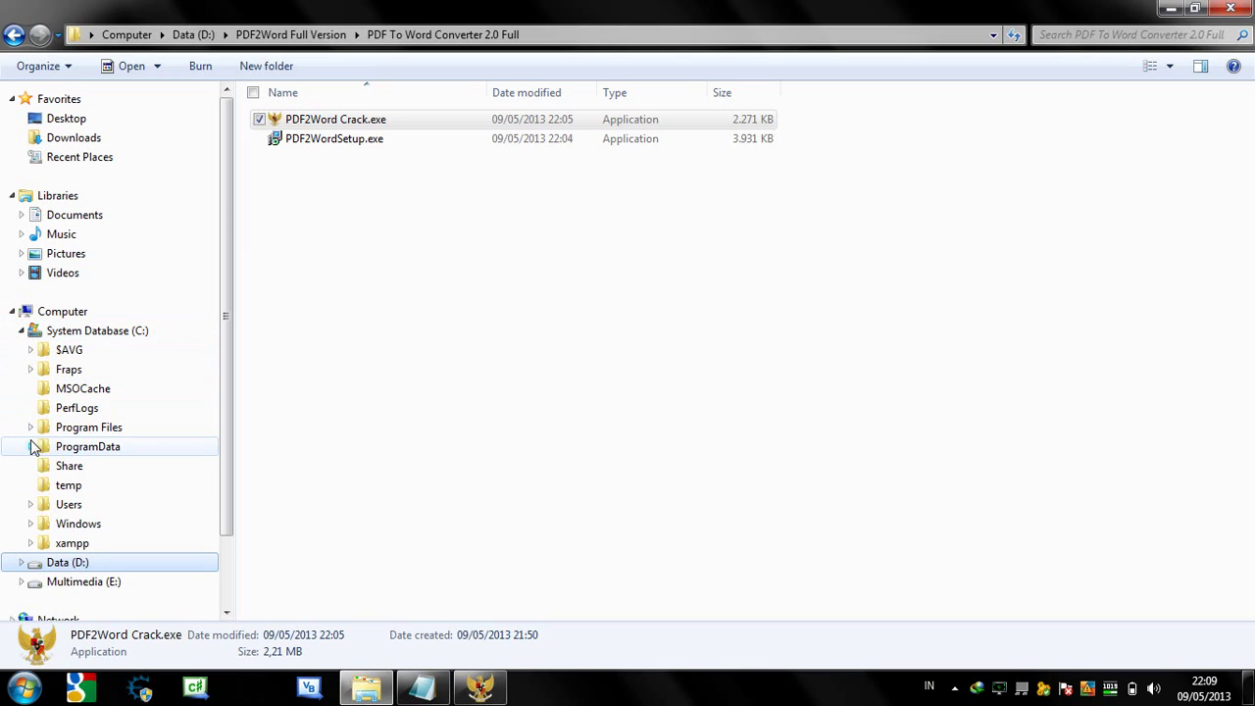
click(30, 427)
scroll(49, 438, down, 11)
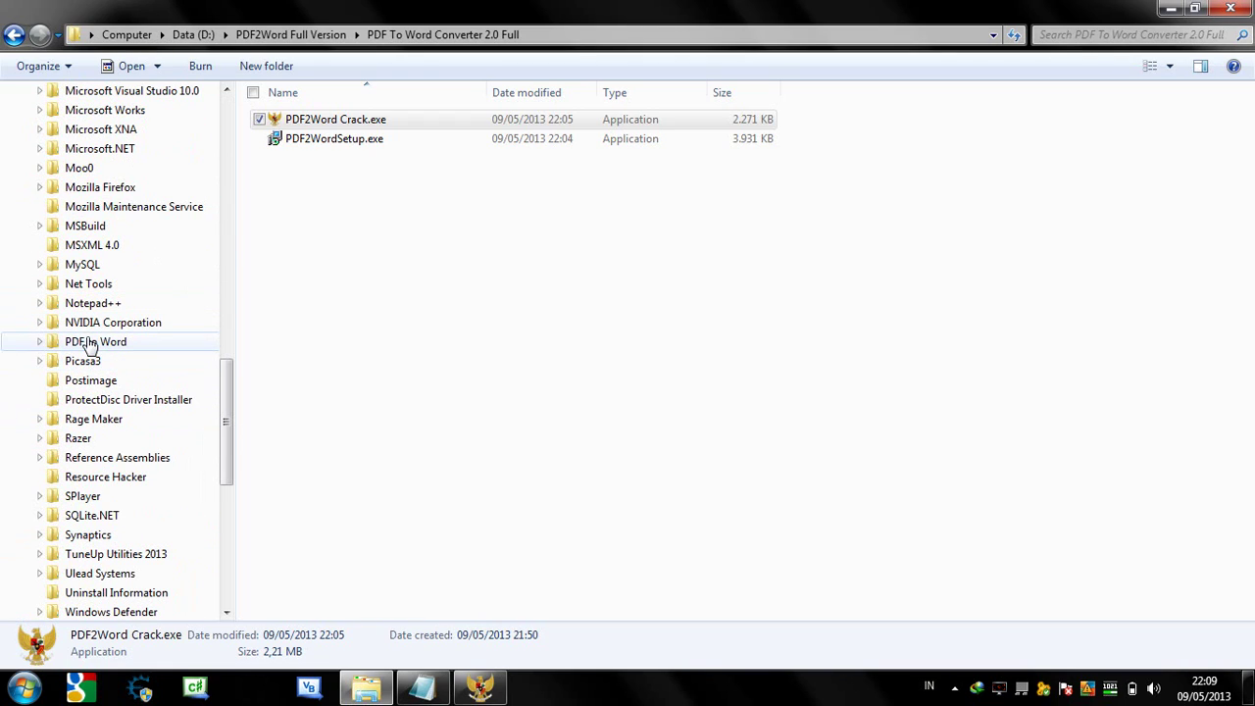
click(89, 345)
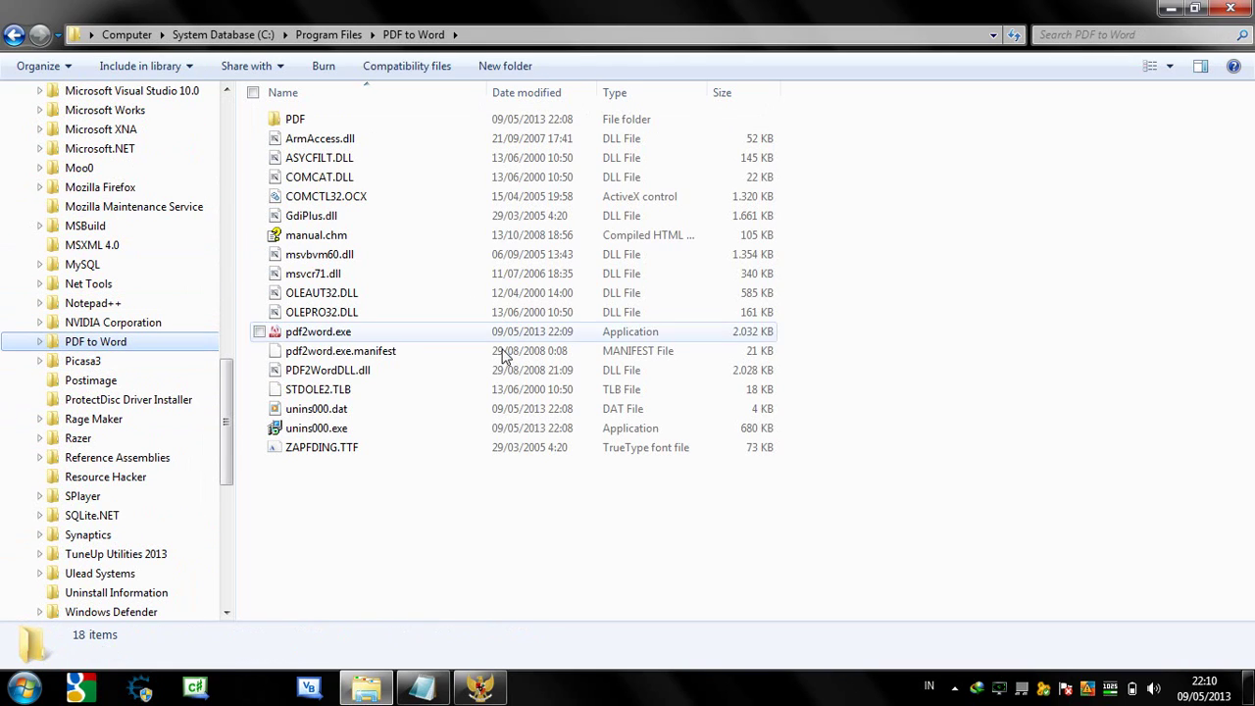
click(329, 333)
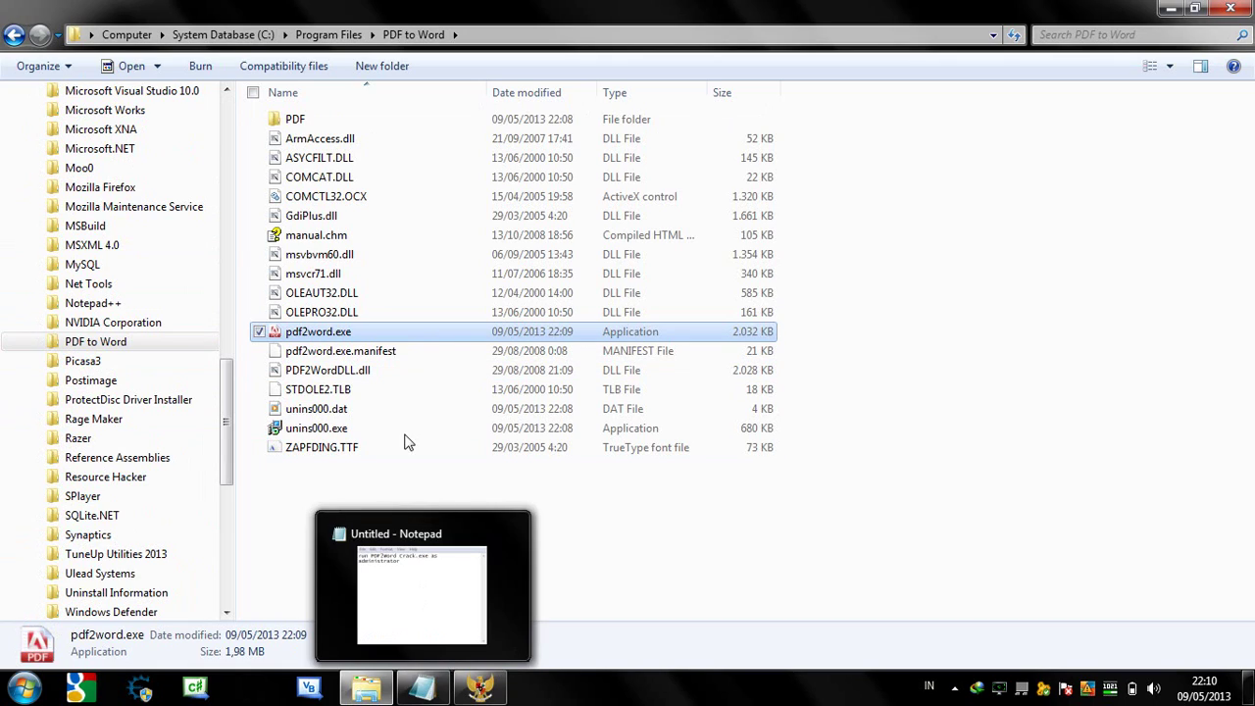
double_click(425, 336)
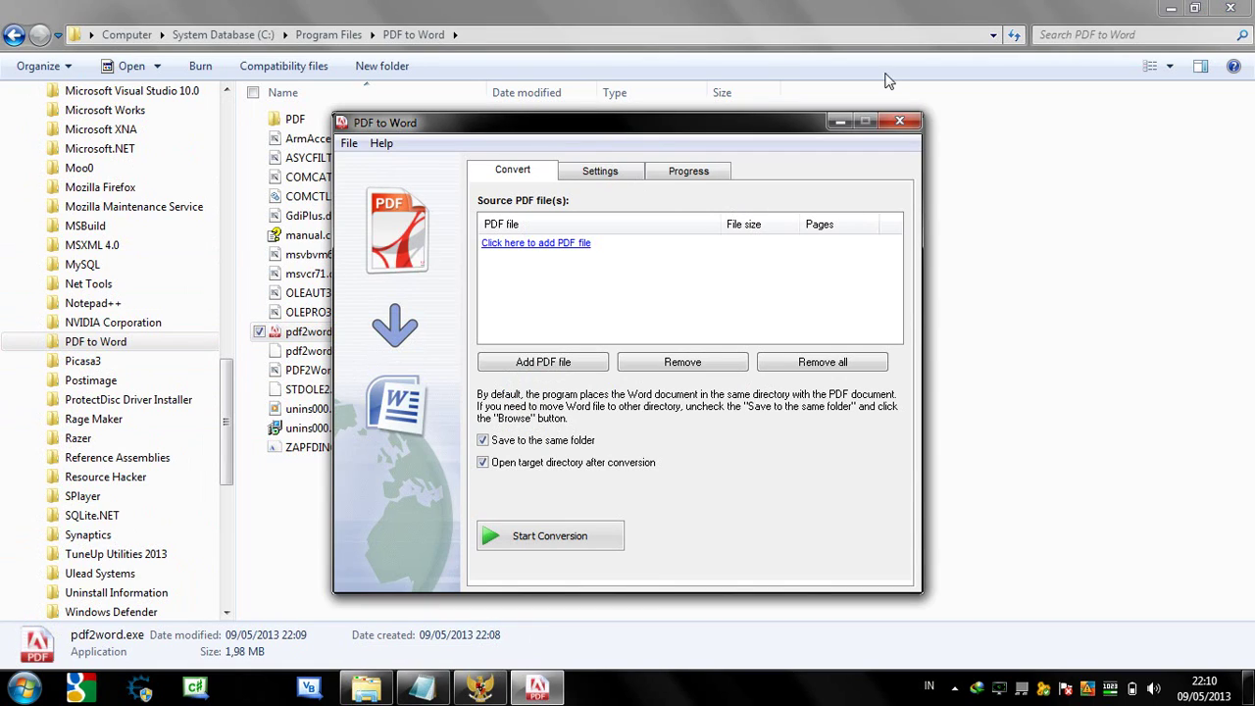
- Check the licence details in the About information of PDF to Word, and close it
drag(414, 123, 400, 120)
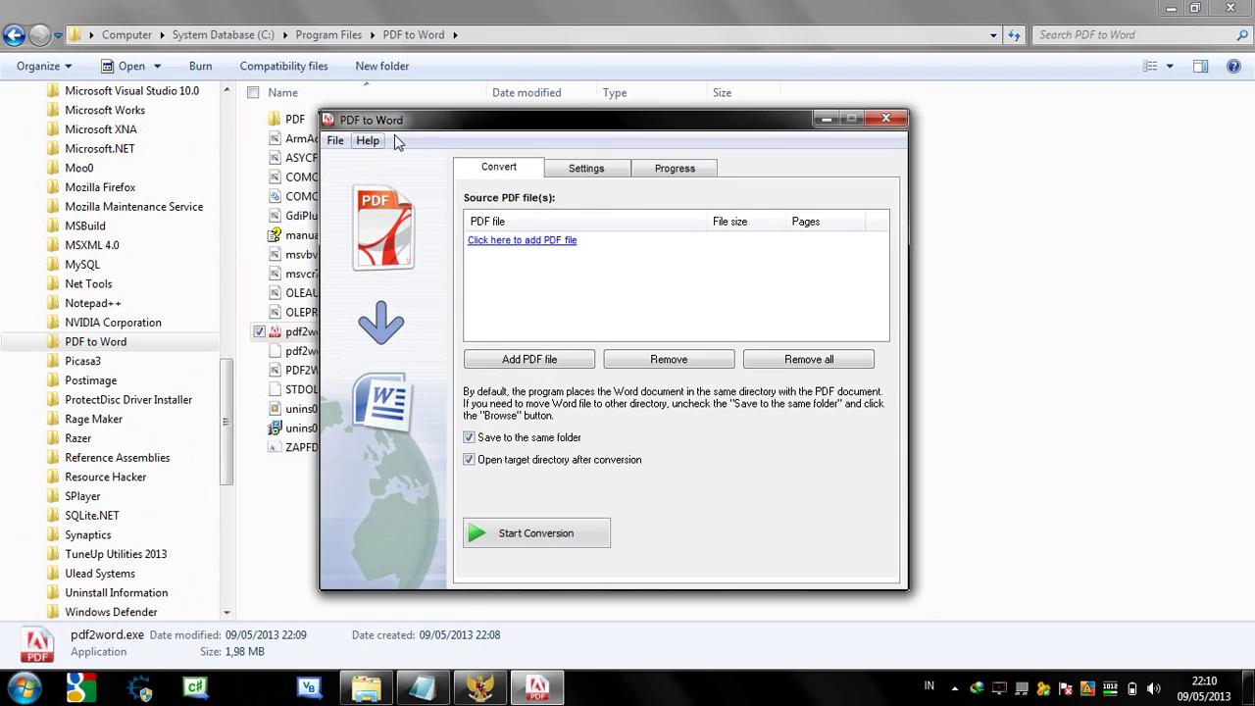
click(368, 142)
click(401, 212)
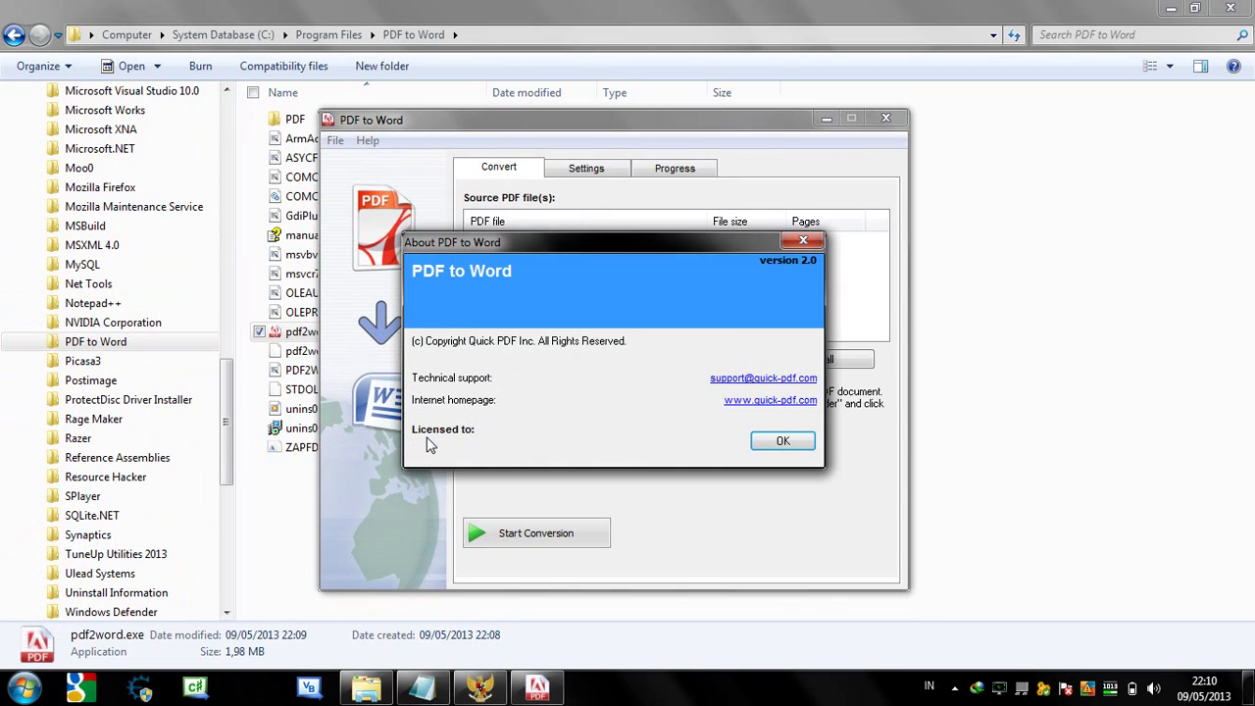
click(783, 442)
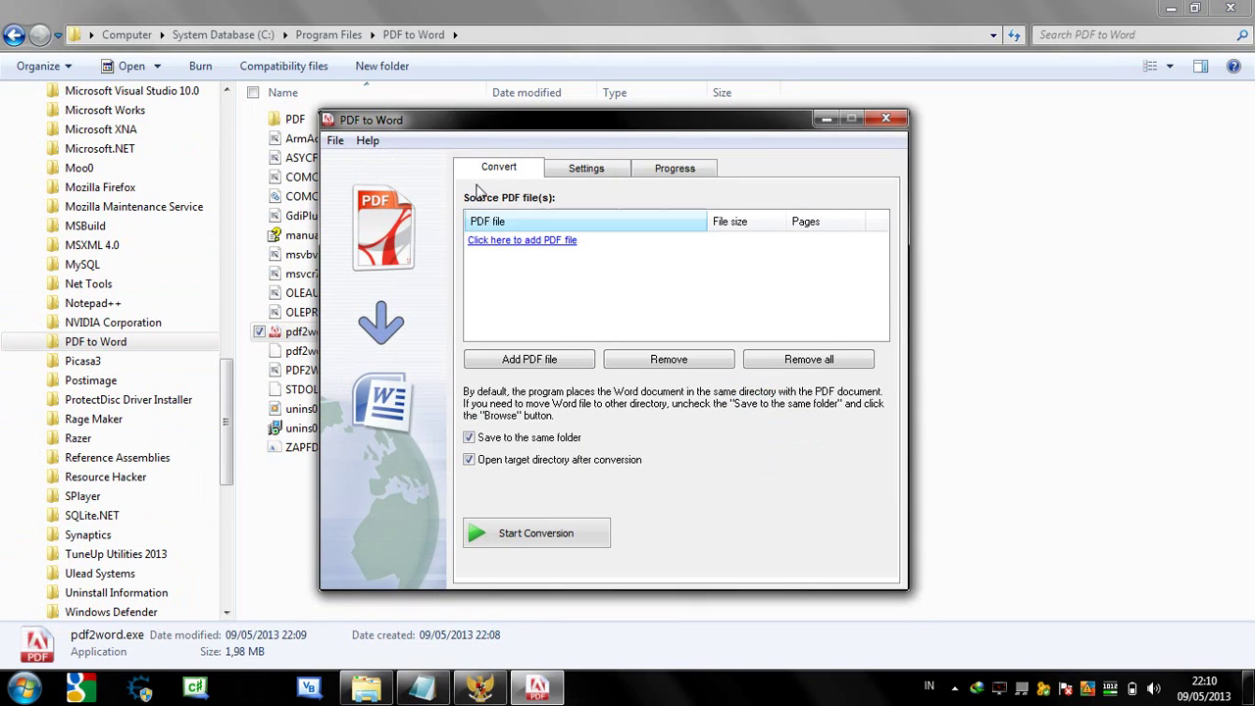
- Bring the crack tool and Notepad to the front and replace the note with "cracked :)"
click(480, 687)
click(422, 687)
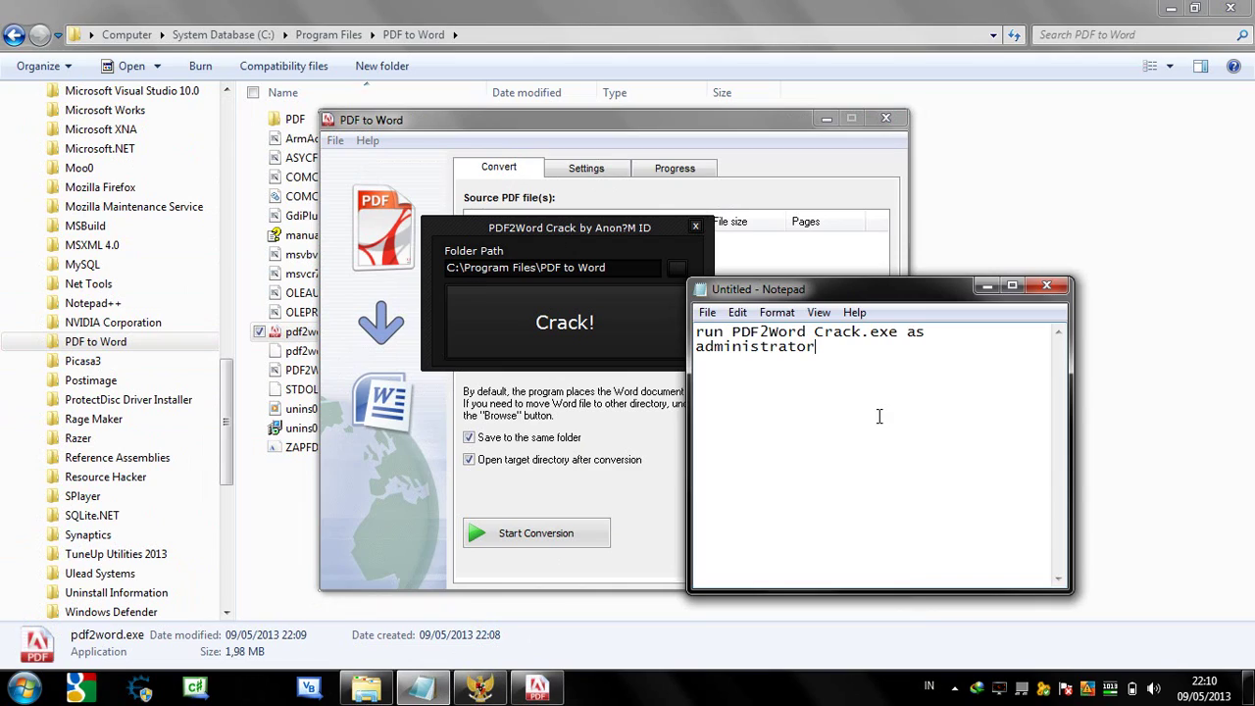
key(ctrl+a)
text(su)
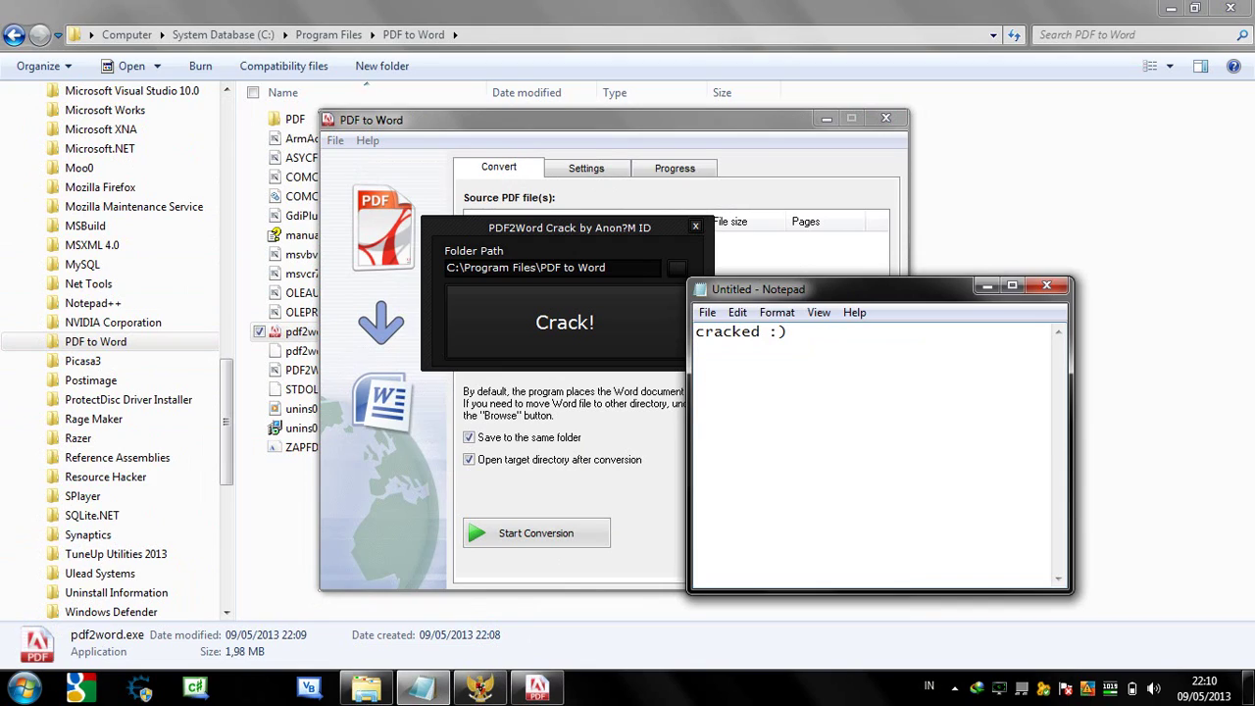
- Replace the Notepad text with "thanks for watching and have a great day!"
key(ctrl+a)
key(BackSpace)
text(thanks for watching)
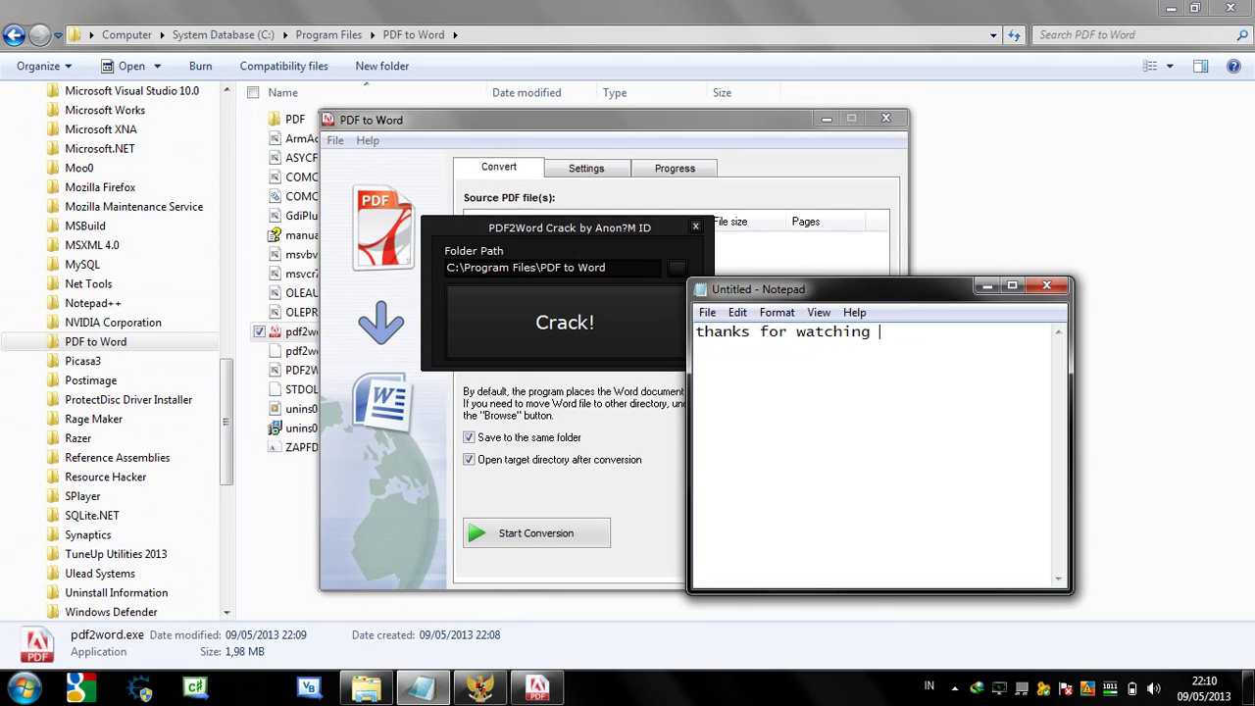
text( and have a great day!)
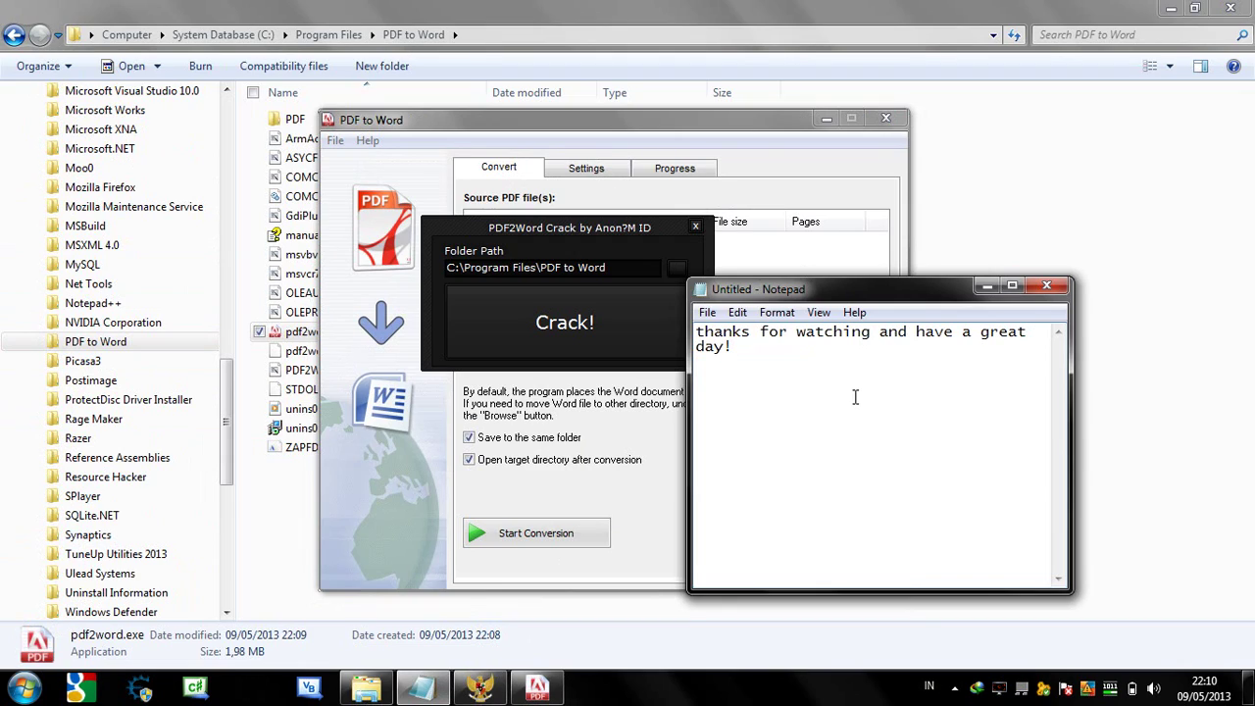
- Close the PDF2Word Crack tool and exit PDF to Word
click(696, 228)
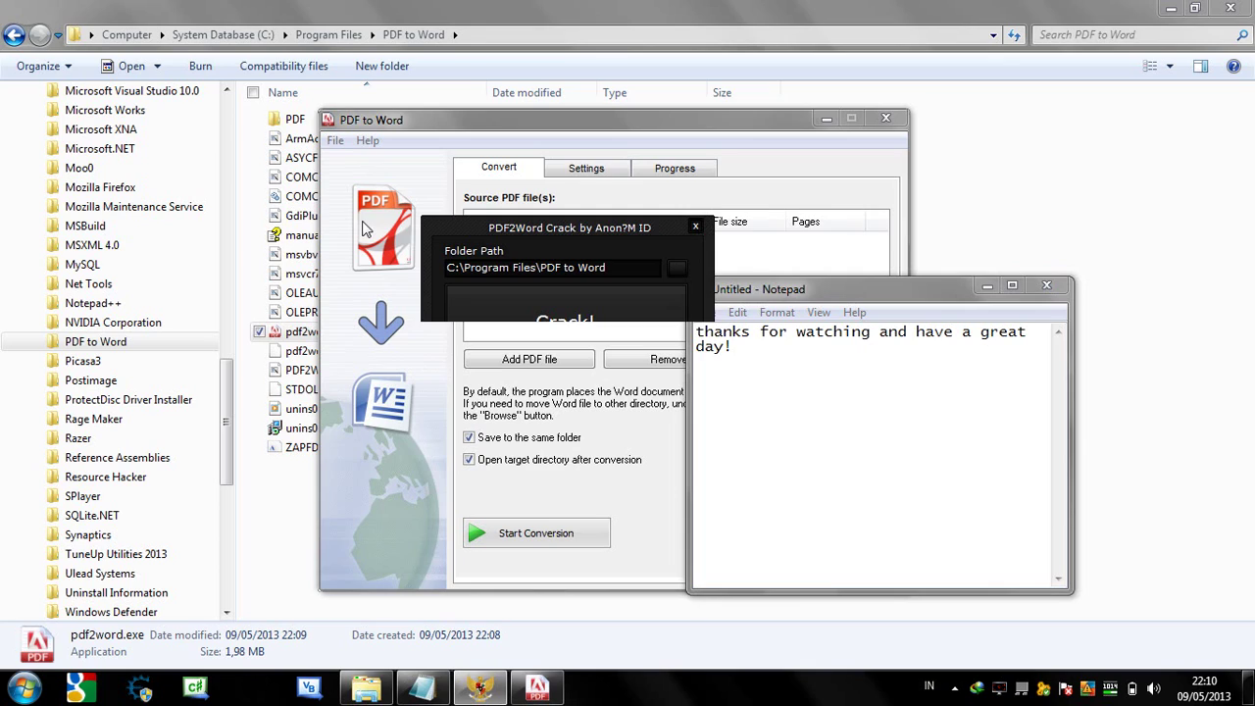
click(334, 140)
click(359, 236)
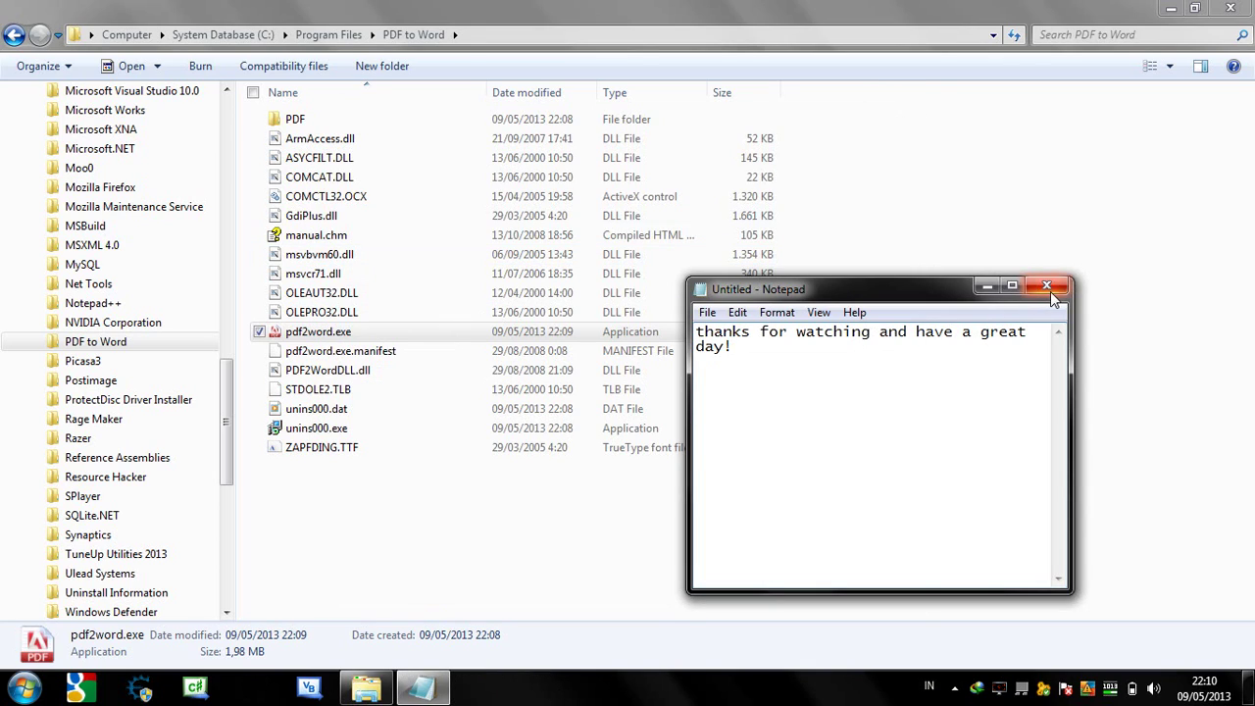